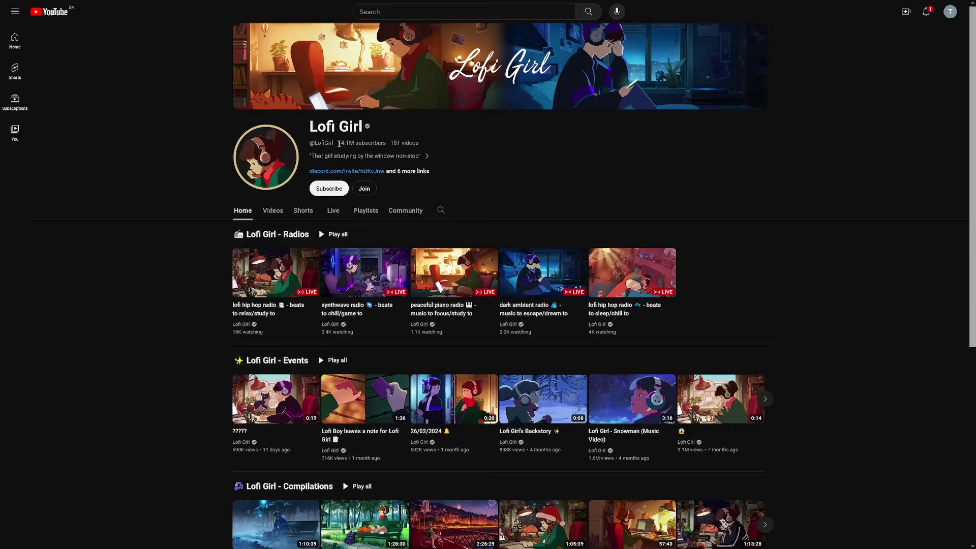
- Sort the Lofi Girl channel's videos by popularity and look through the most viewed ones
drag(339, 144, 385, 144)
click(277, 211)
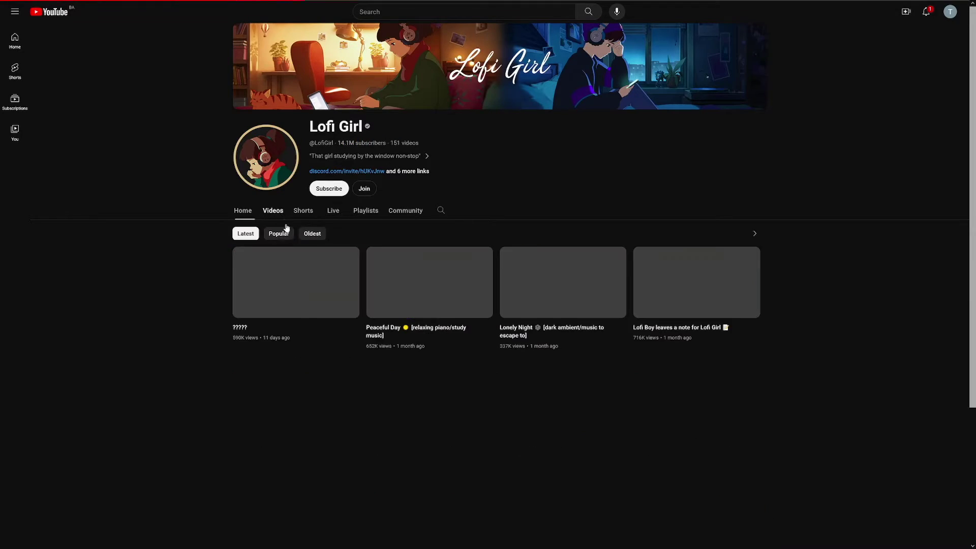
click(279, 233)
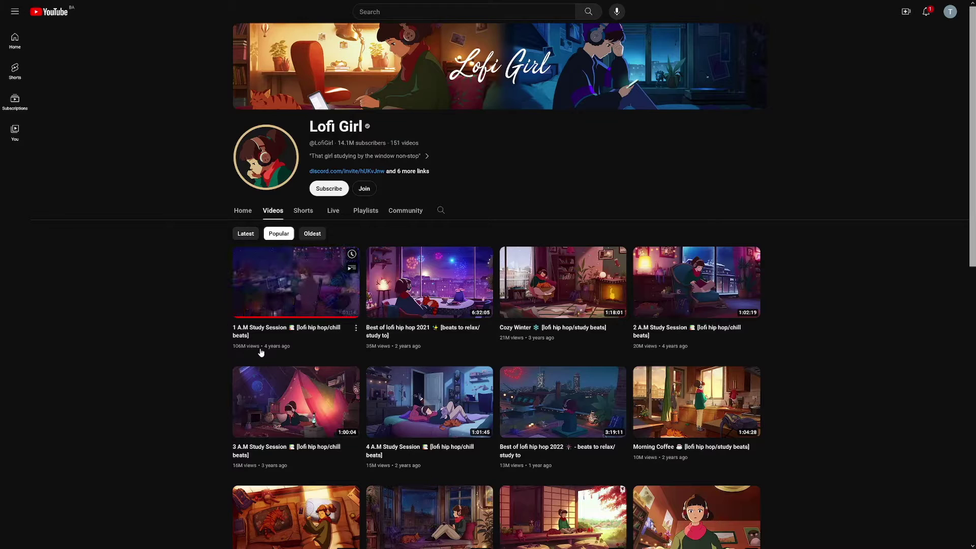
scroll(212, 284, down, 3)
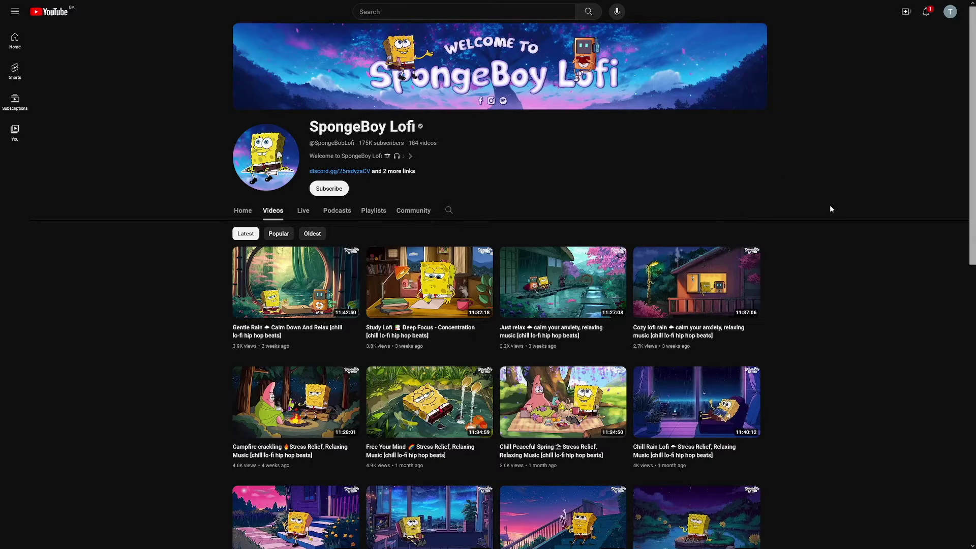
- Browse the SpongeBoy Lofi channel's latest videos, then return to Lofi Girl's popular videos for comparison
scroll(831, 208, down, 2)
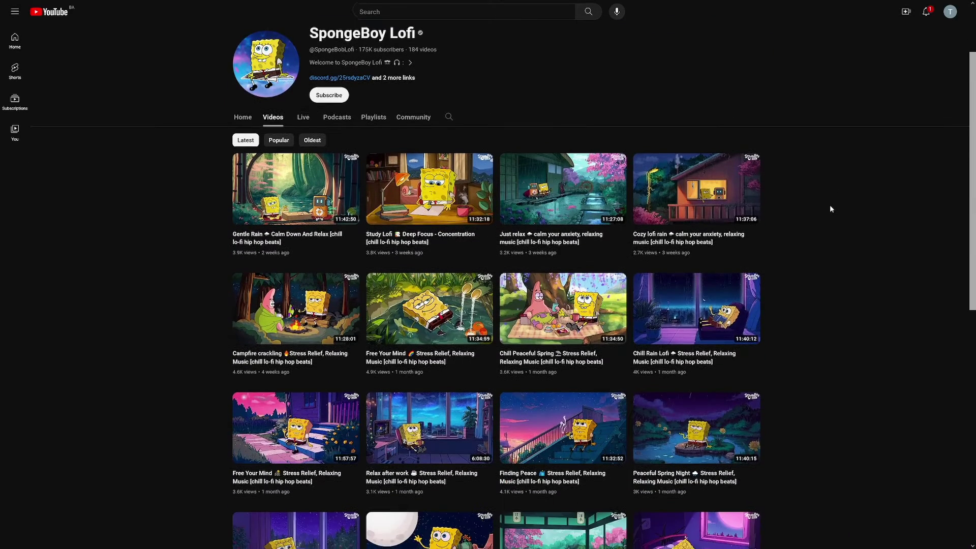
scroll(831, 208, down, 1)
scroll(830, 205, down, 3)
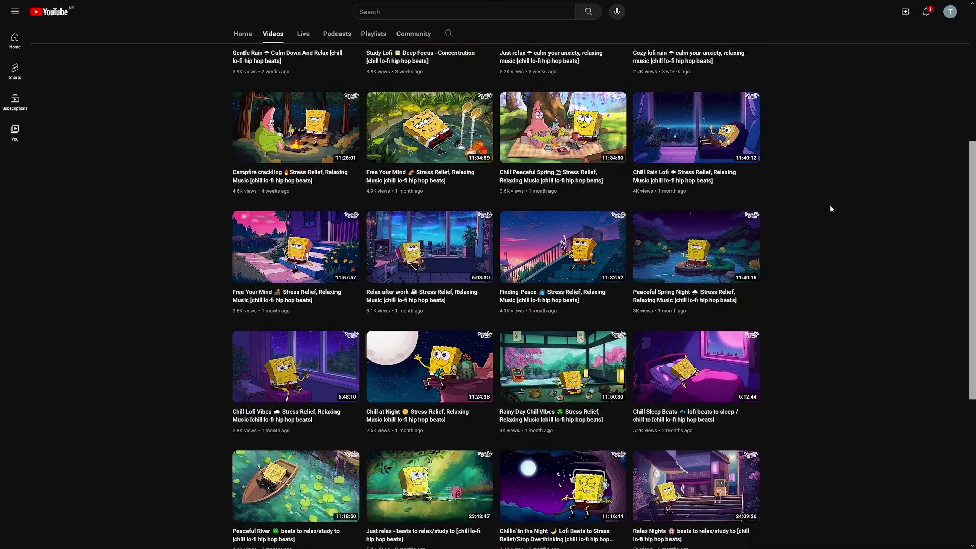
key(alt+Left)
scroll(781, 212, down, 2)
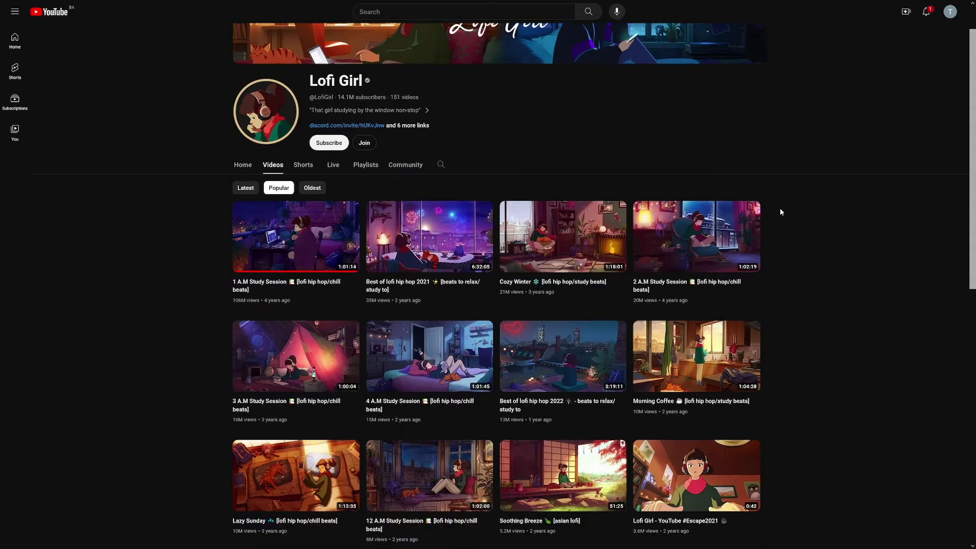
scroll(781, 212, down, 2)
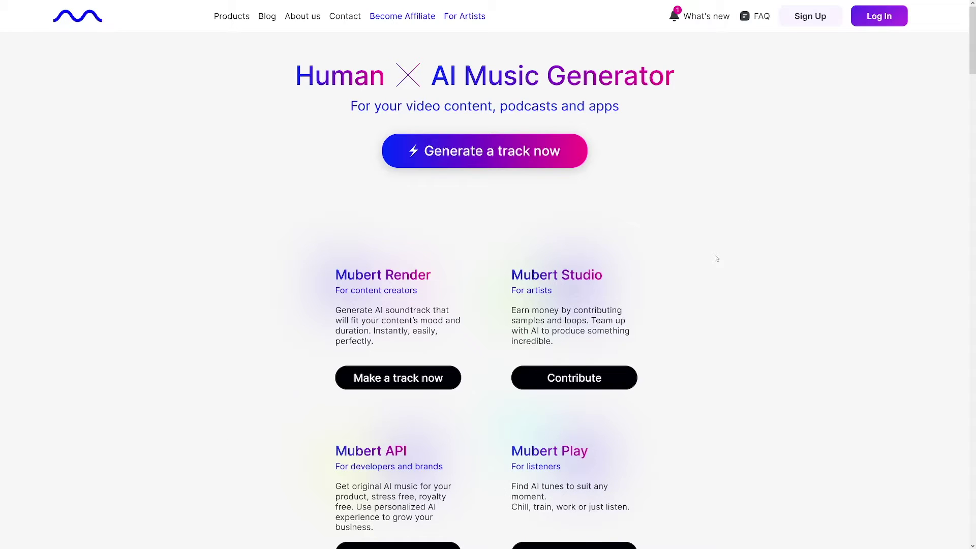
- Look over the Mubert product overview and open its AI track generator
scroll(716, 258, down, 2)
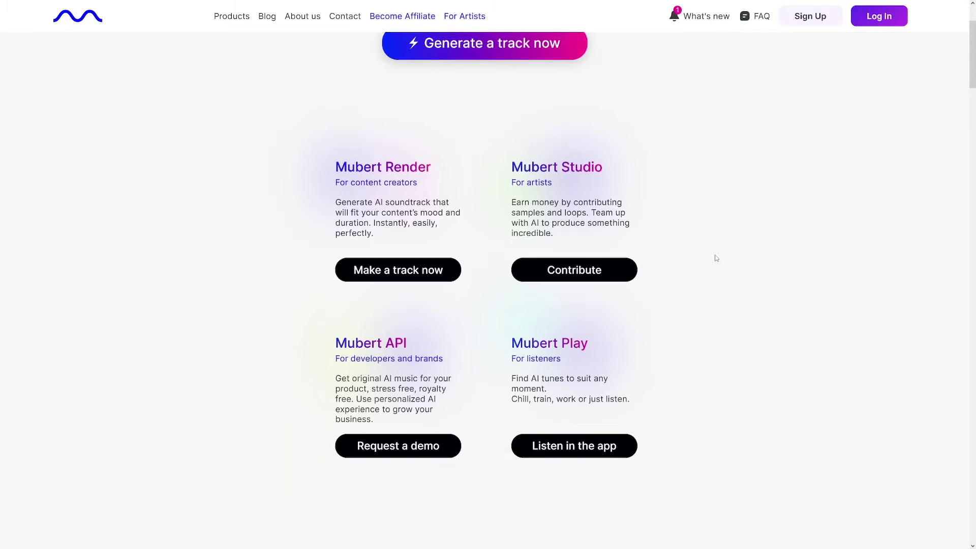
scroll(716, 259, down, 1)
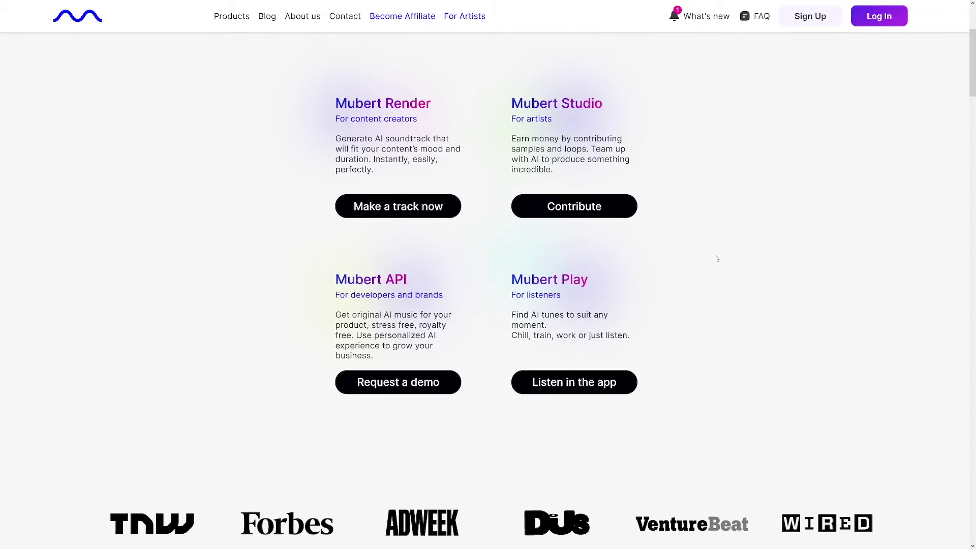
scroll(716, 258, up, 3)
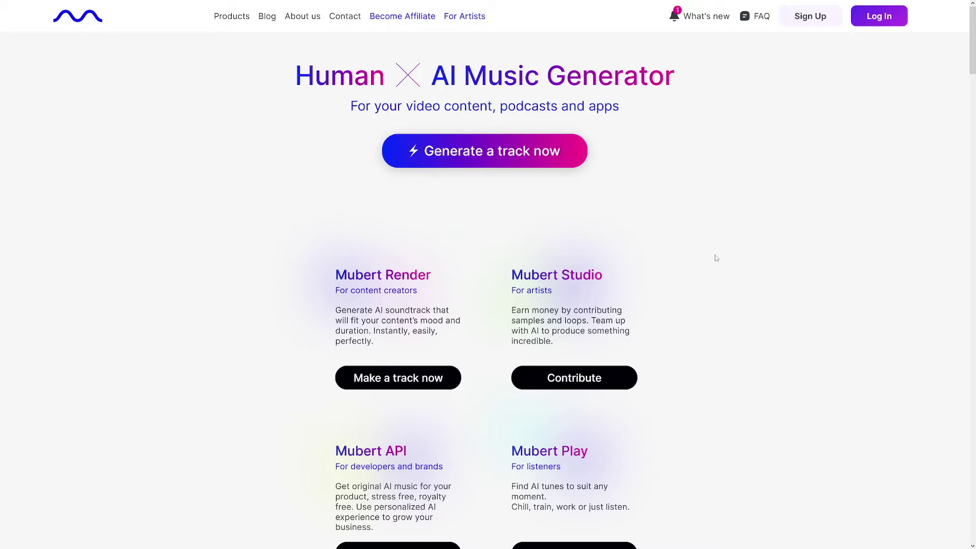
click(487, 161)
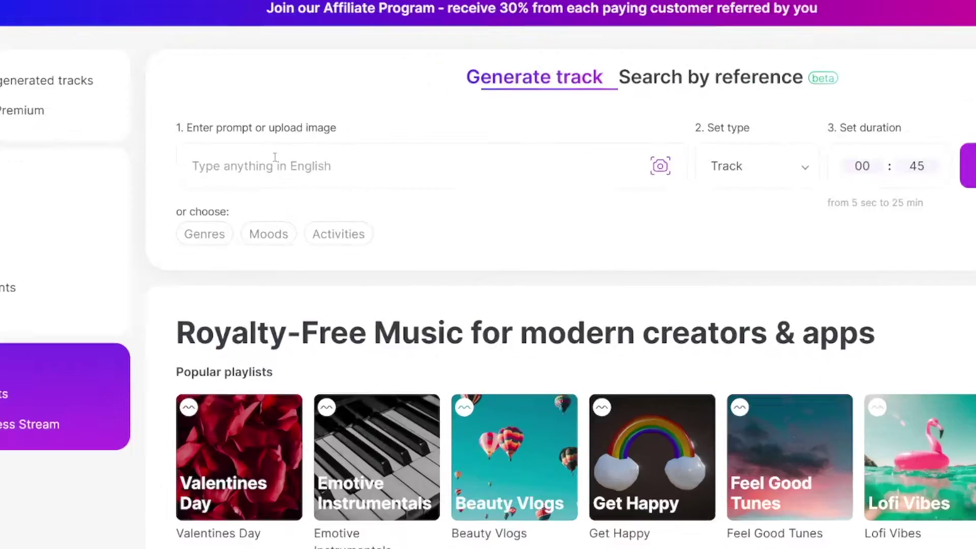
- Choose the Dreamy mood as the prompt for the new track
click(279, 152)
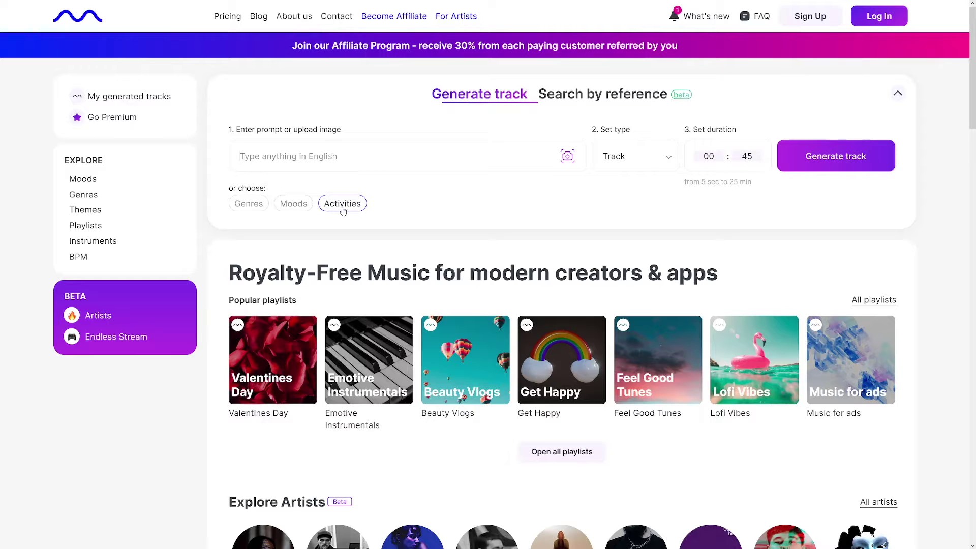
click(294, 206)
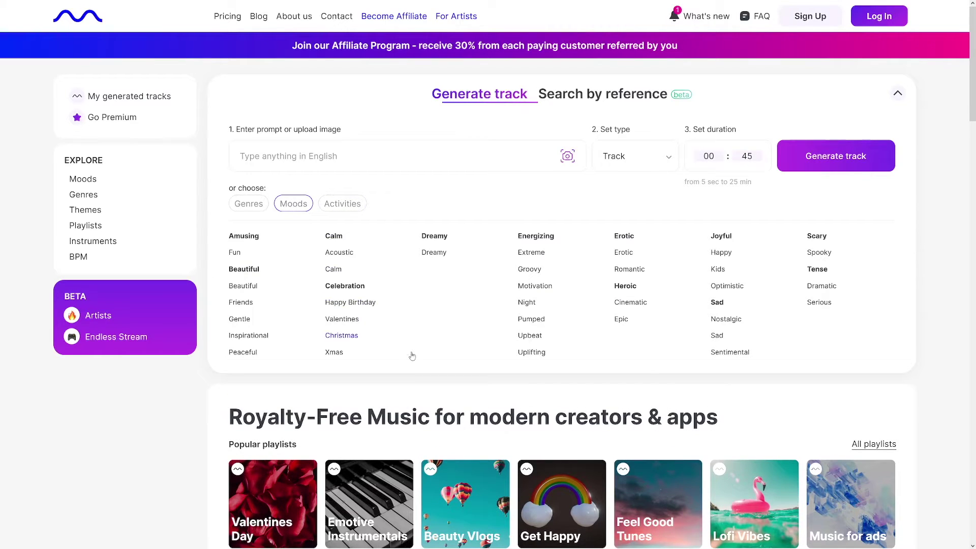
click(433, 253)
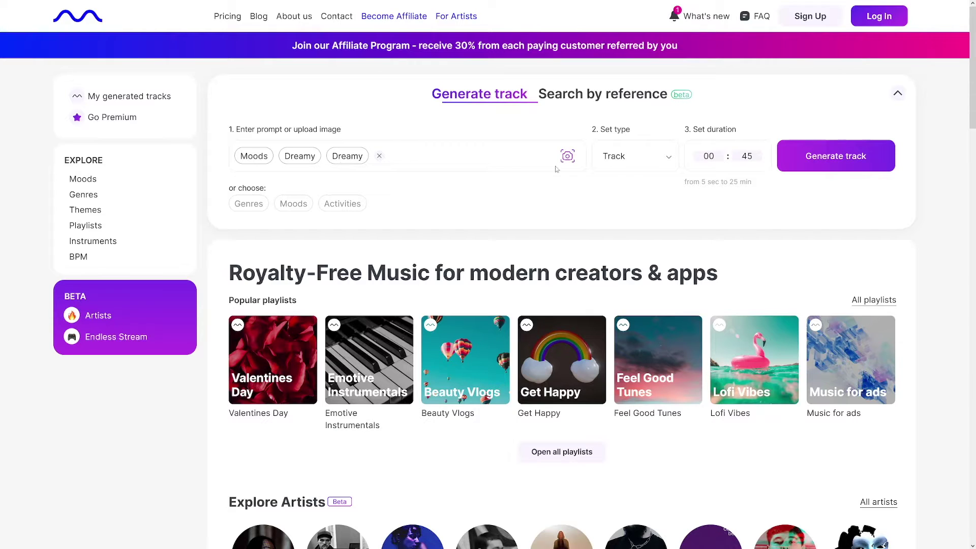
- Generate the dreamy music with type Track and a duration of 01:45, and play the result
click(668, 160)
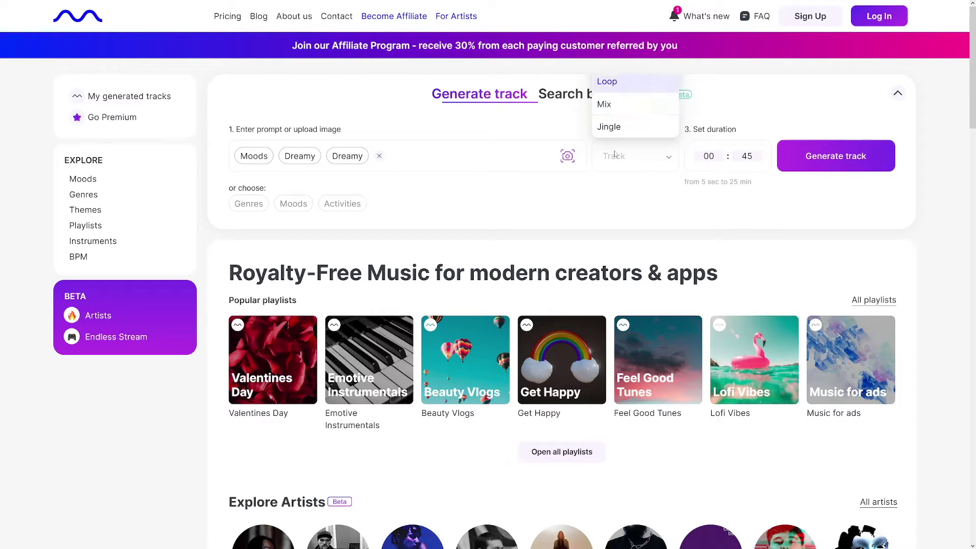
click(643, 162)
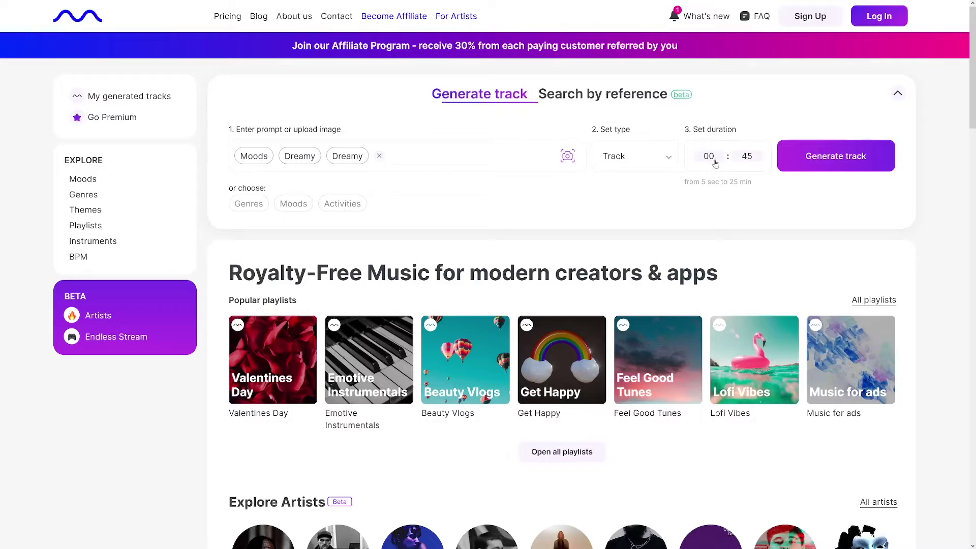
click(714, 162)
key(BackSpace)
text(01)
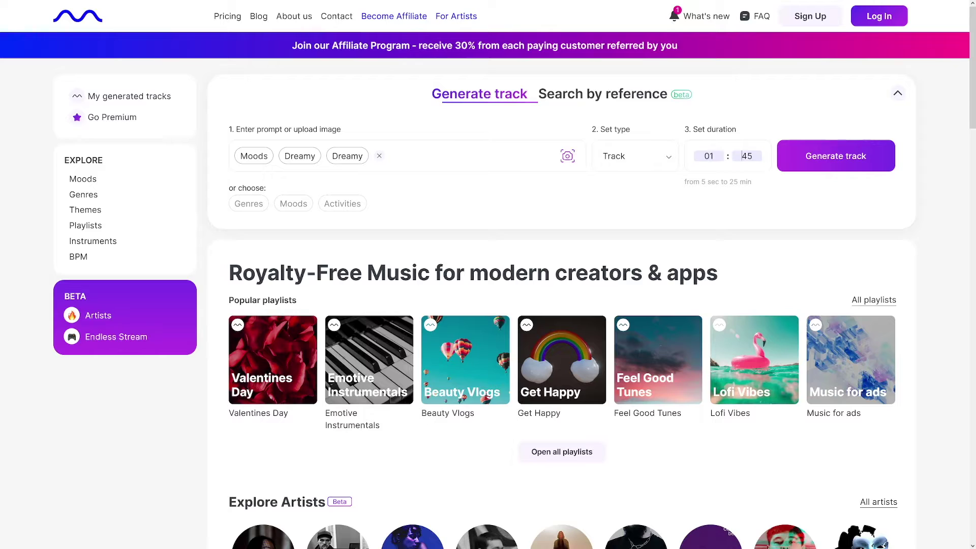
click(804, 167)
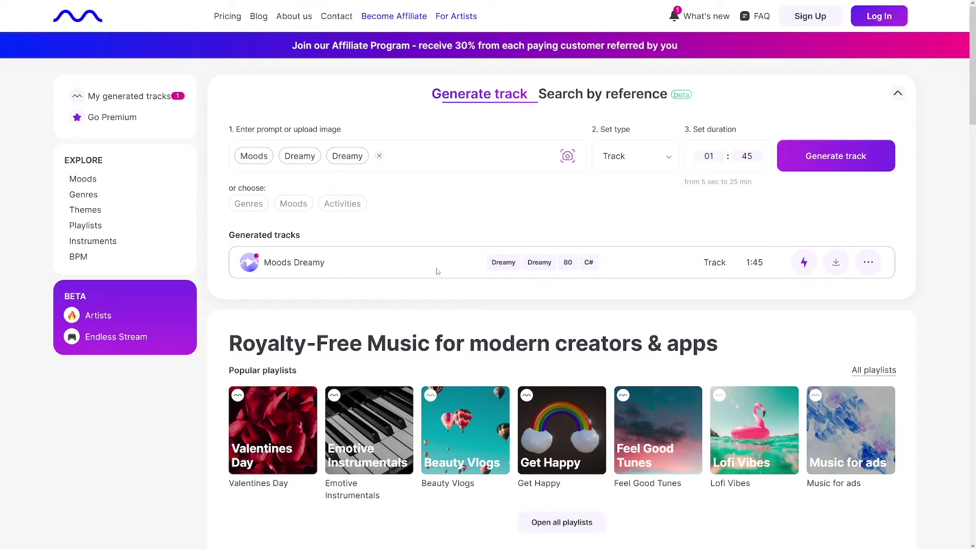
click(249, 263)
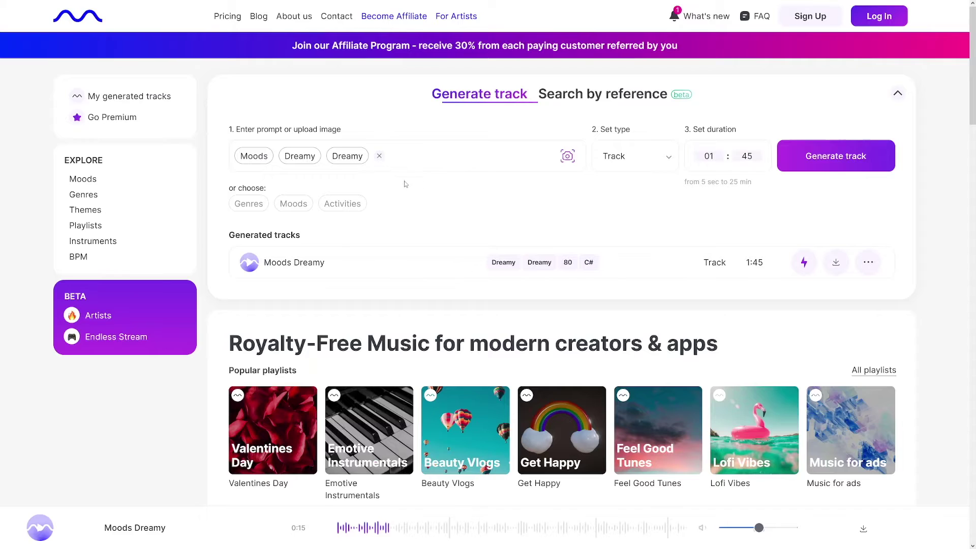
- Replace the mood prompt with "lofi beat, study, relax, dreamy", generate another track and preview it
click(382, 158)
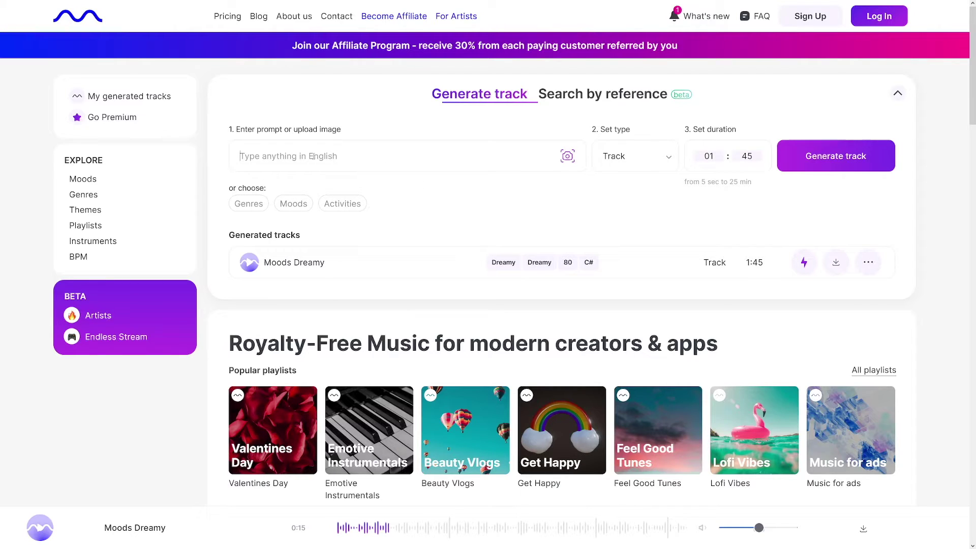
text(lofi beat)
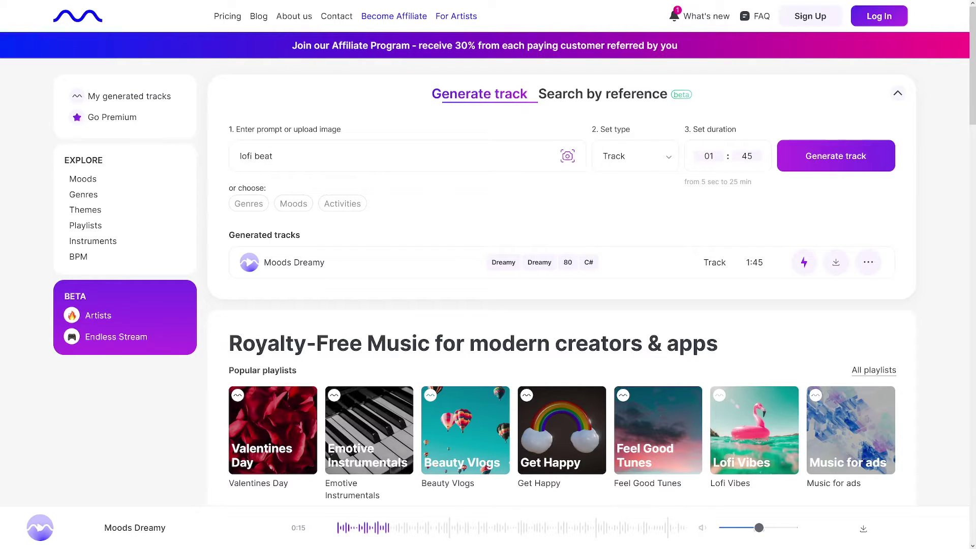
text(, study, relax, dreamy)
click(809, 163)
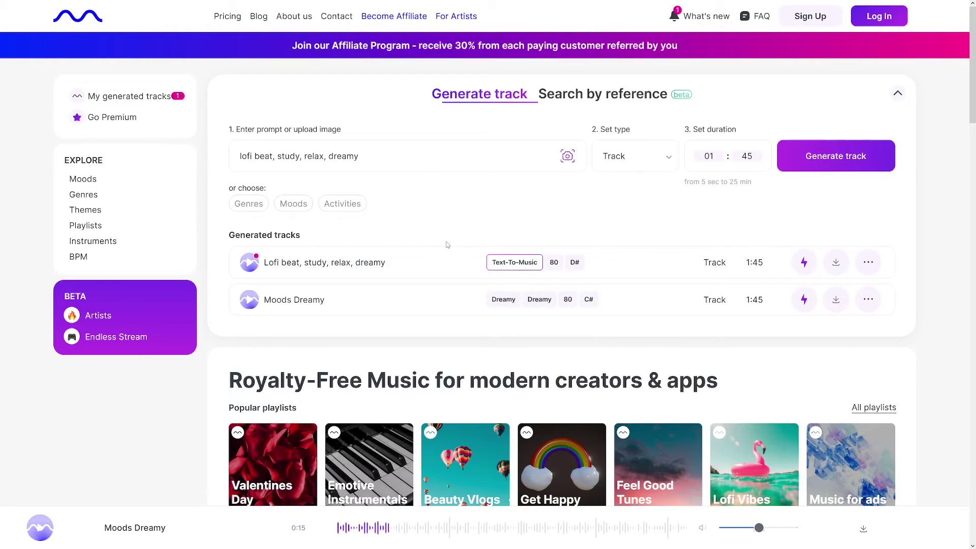
click(271, 264)
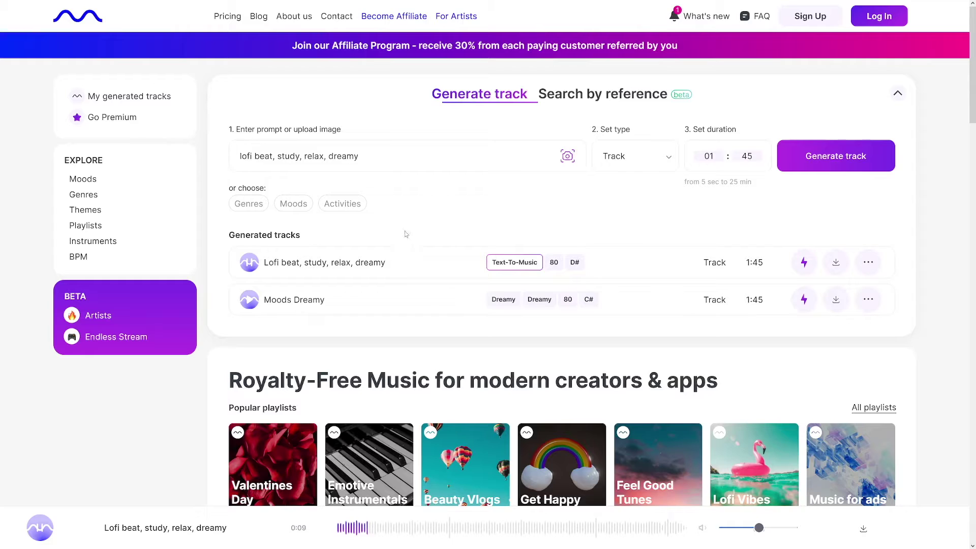
click(441, 532)
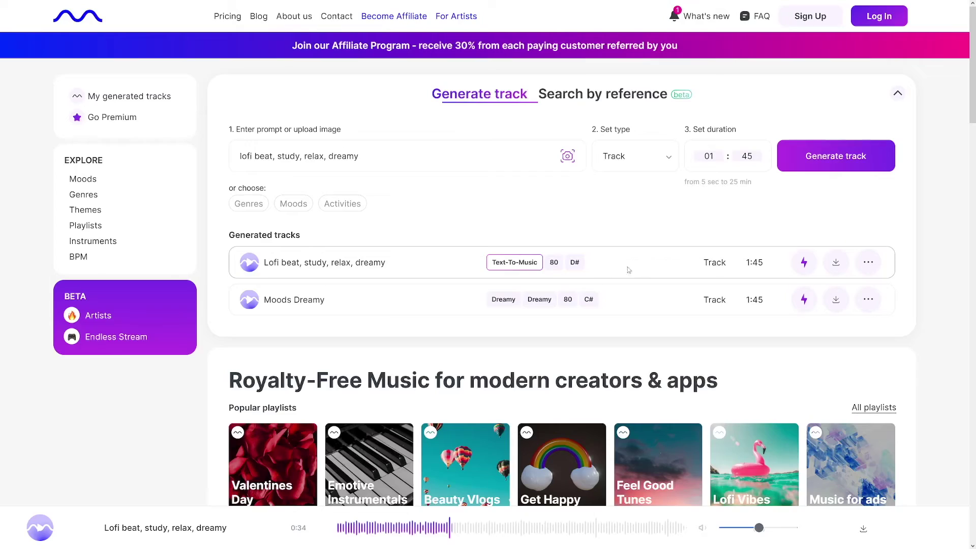
- Create a free Mubert account and download the "Lofi beat, study, relax, dreamy" track from My Downloads
click(835, 263)
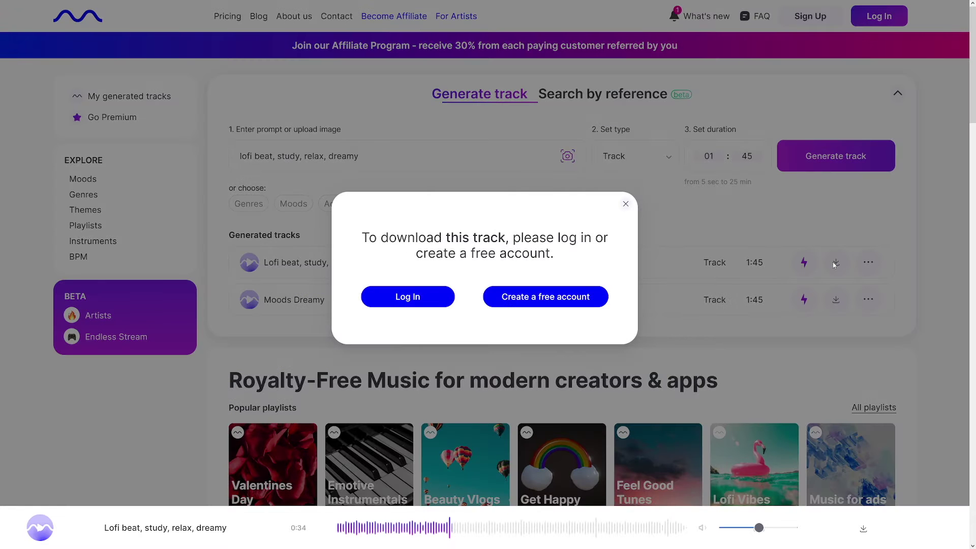
click(556, 303)
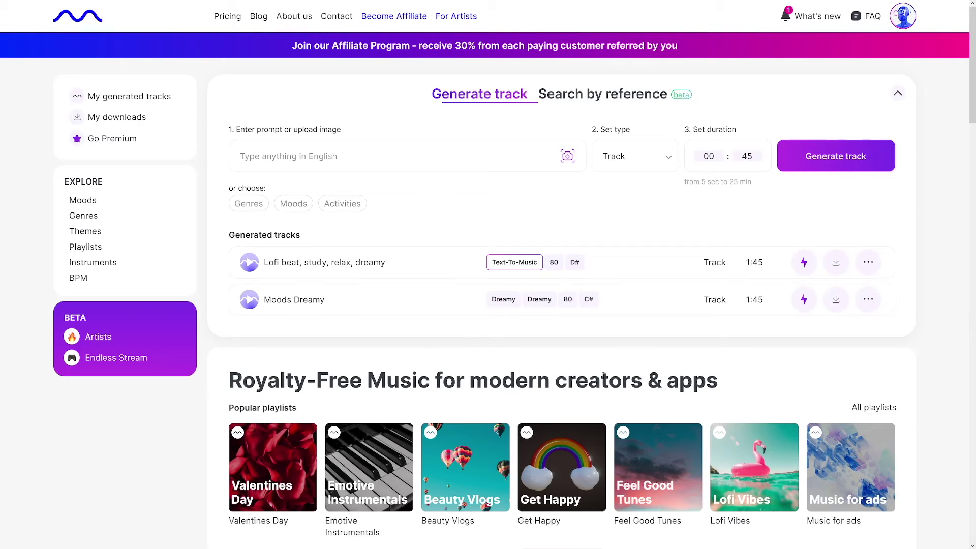
click(833, 268)
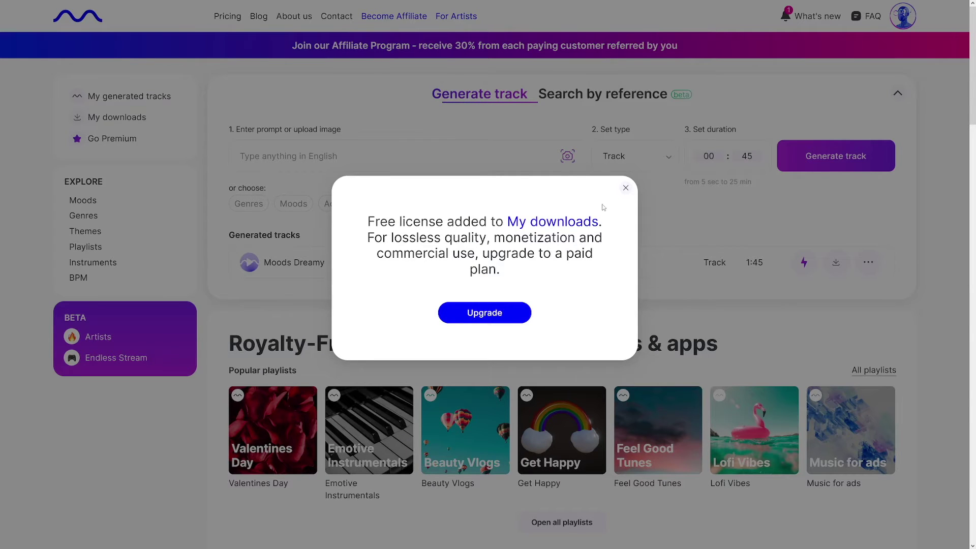
click(626, 189)
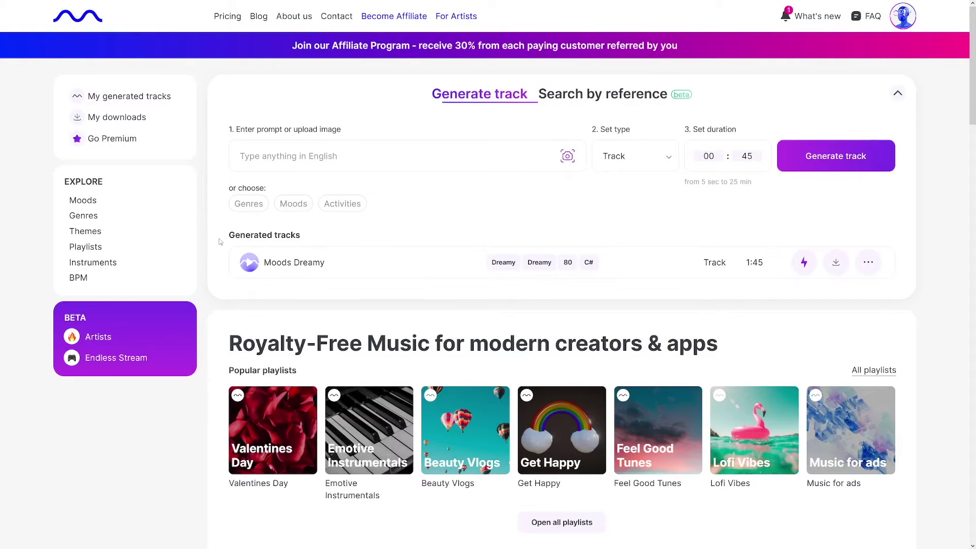
click(123, 122)
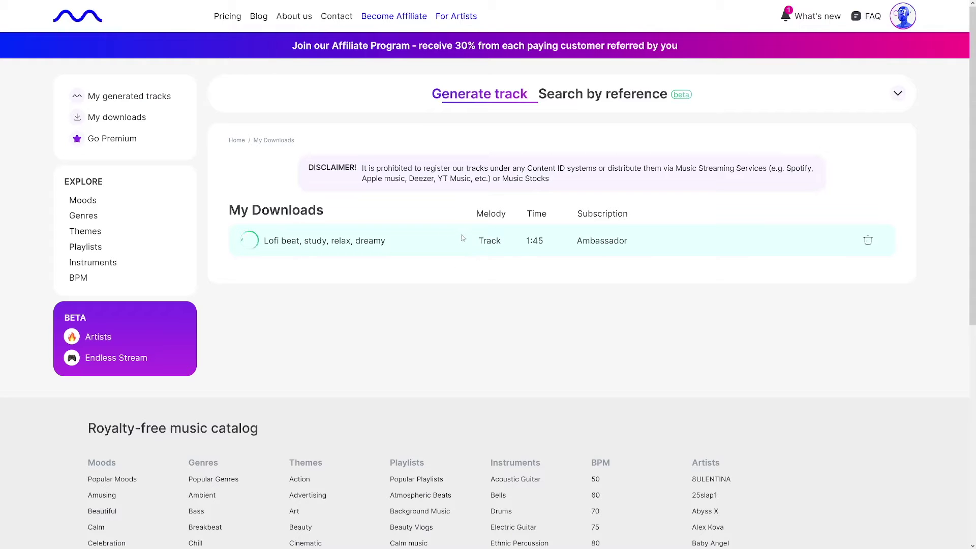
click(803, 244)
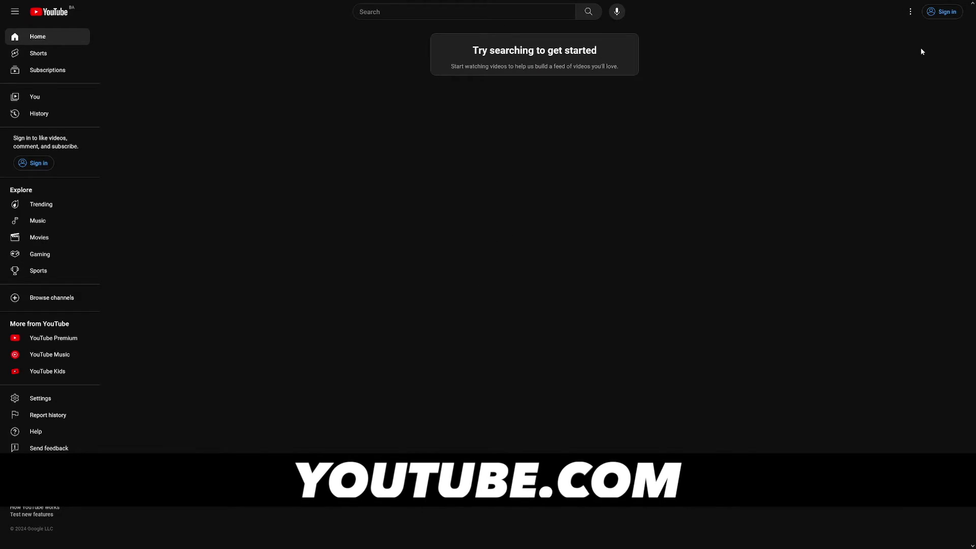
- Switch to YouTube and sign in with the Google account
click(943, 12)
drag(430, 215, 483, 220)
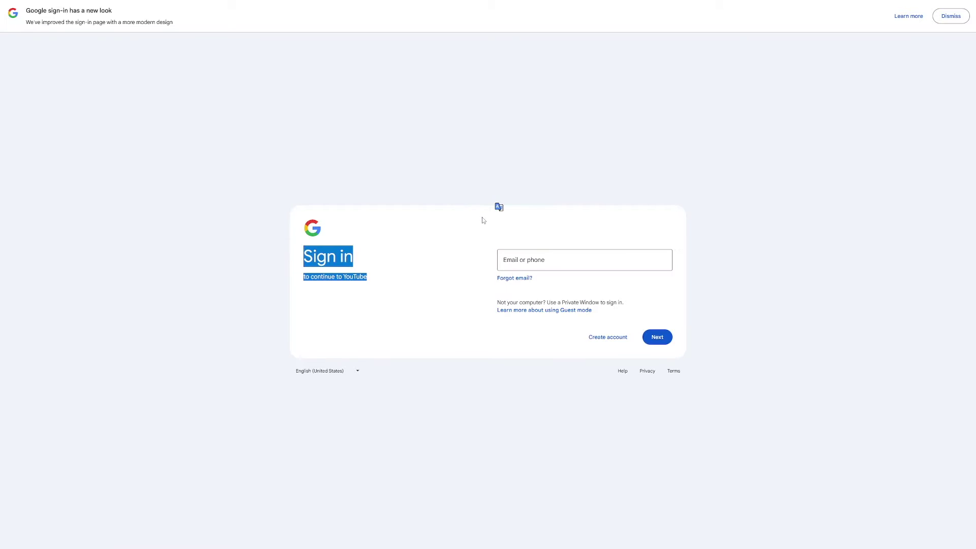
click(569, 259)
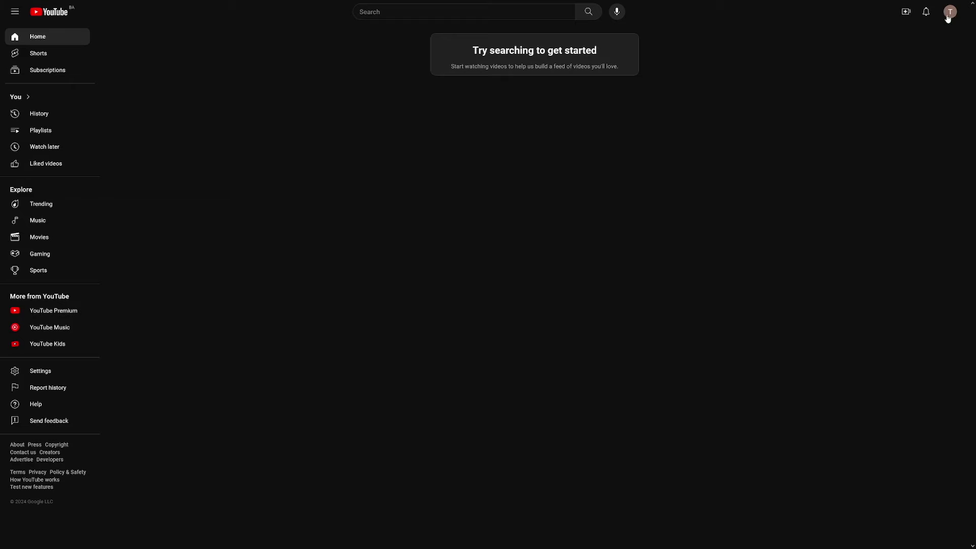
click(950, 11)
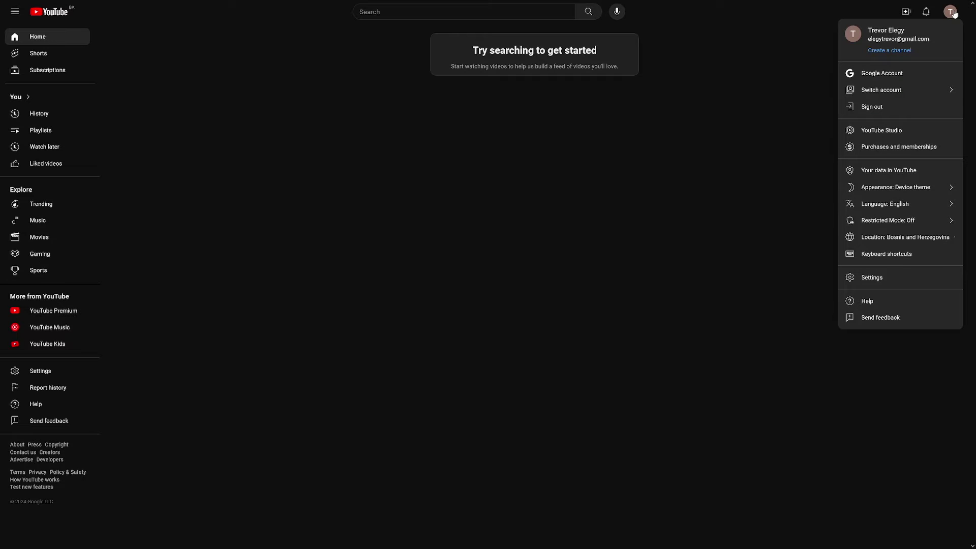
click(891, 52)
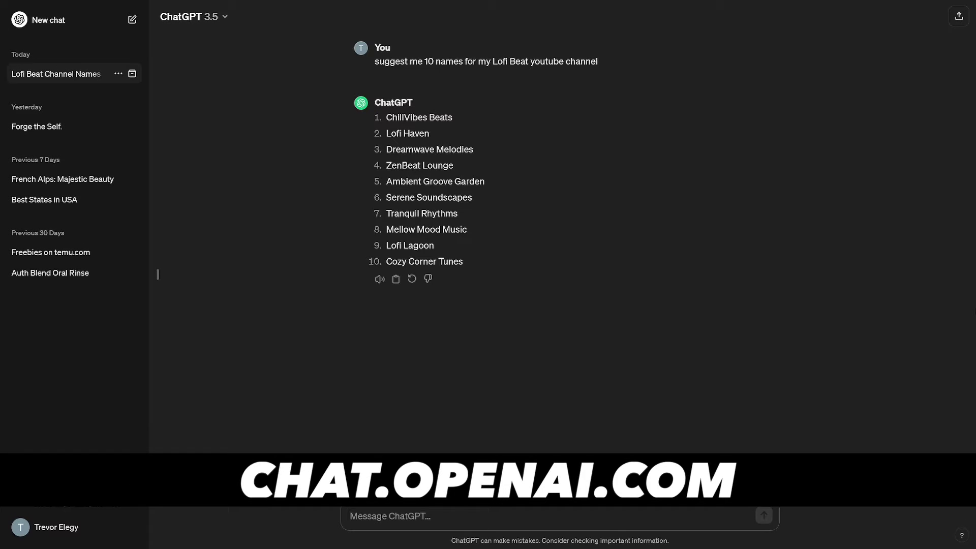
drag(433, 247, 390, 248)
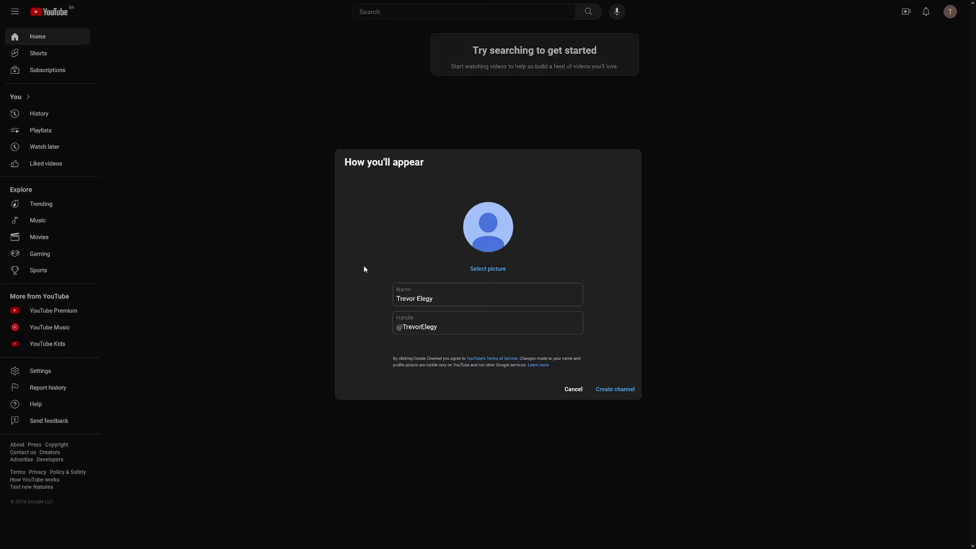
drag(437, 299, 380, 299)
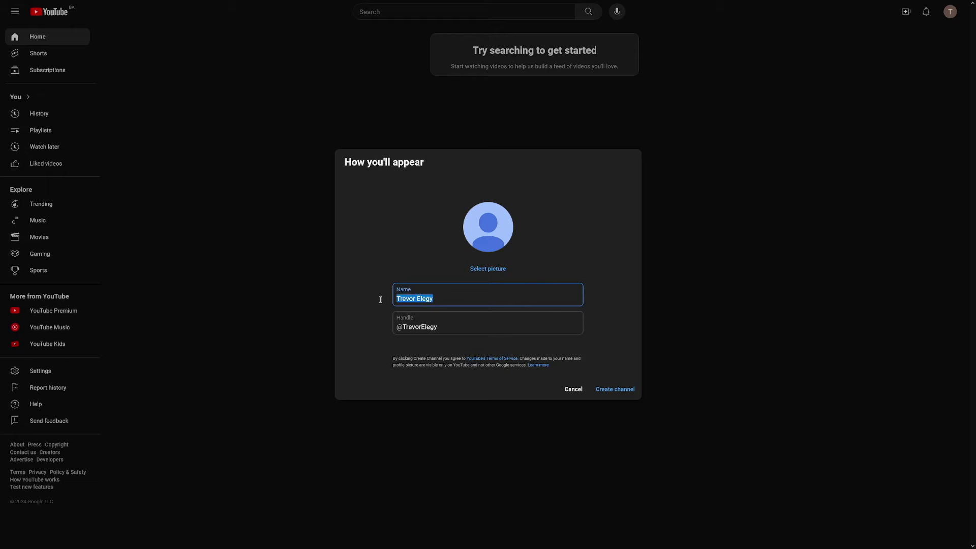
text(Lofi Lagoon)
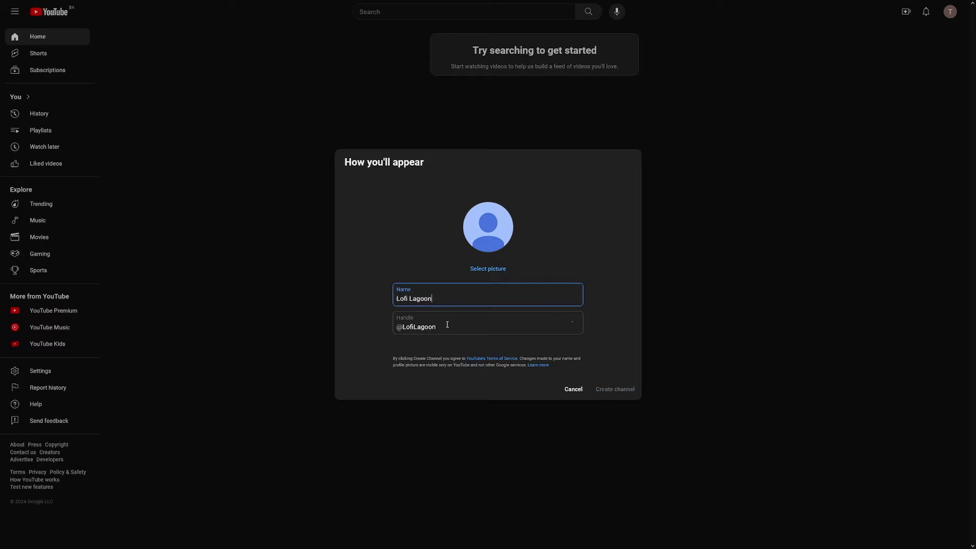
click(437, 327)
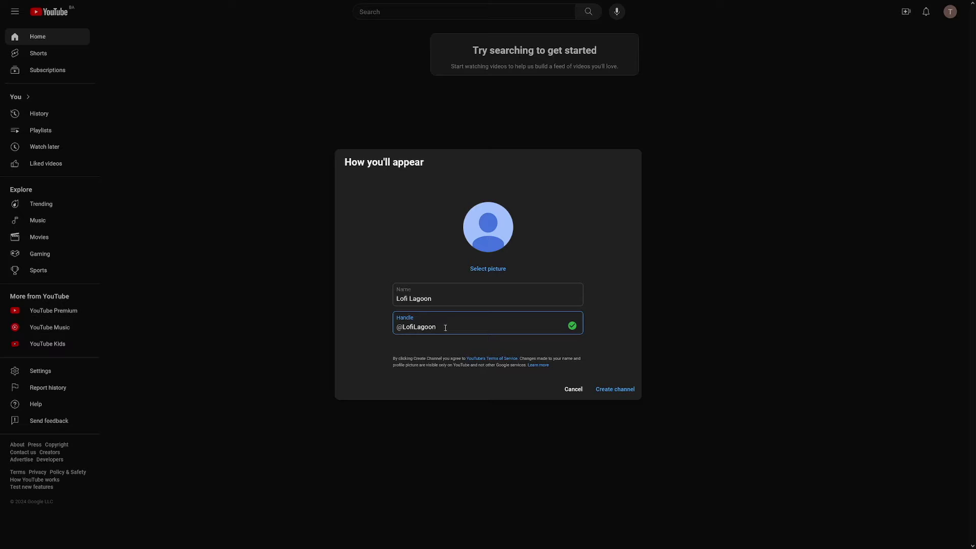
click(615, 389)
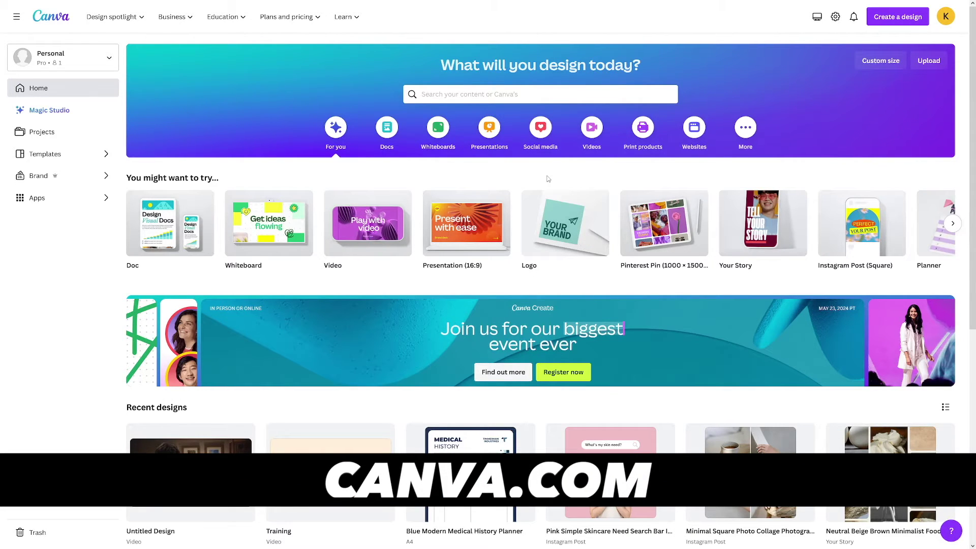
- Switch to Canva, search for "youtube logo" and create a blank YouTube Channel Logo design
click(538, 90)
text(youtube)
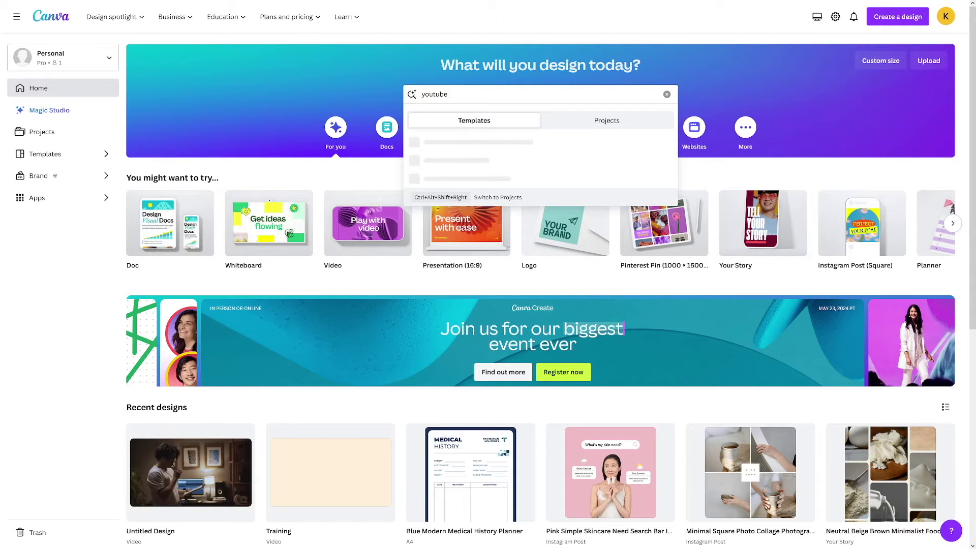
text( logo)
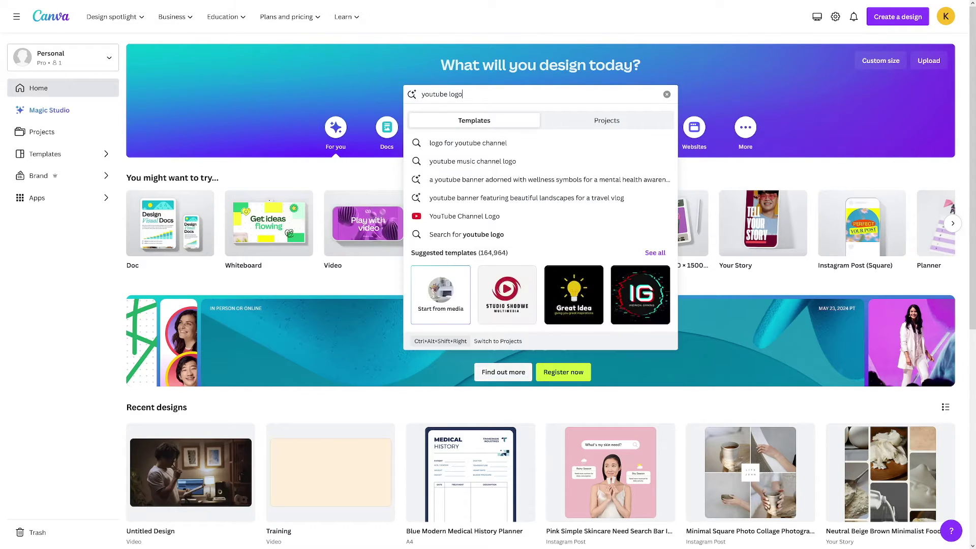
click(461, 219)
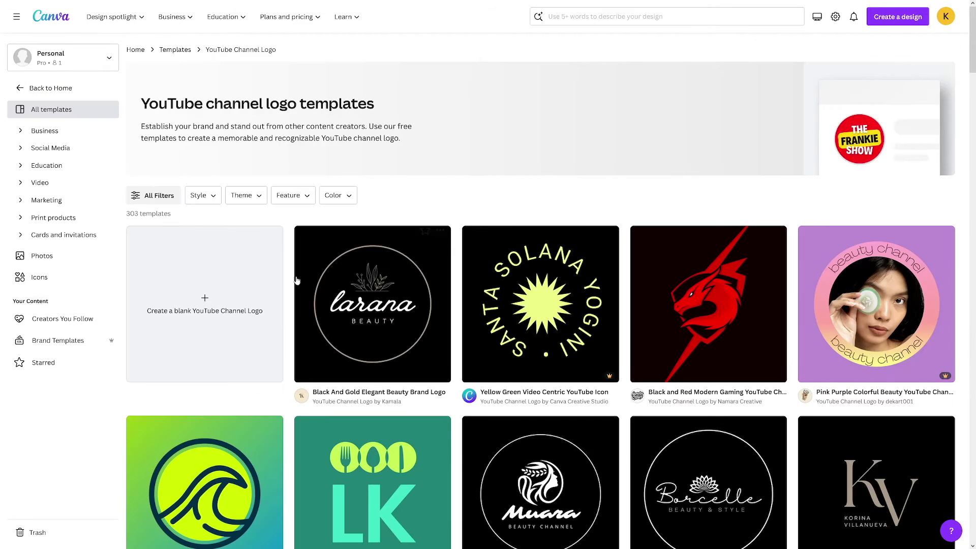
click(219, 313)
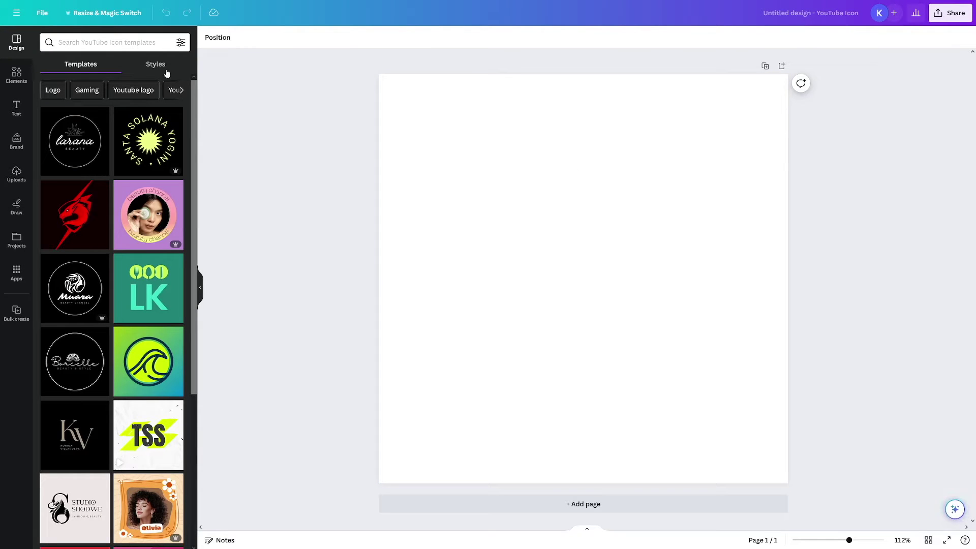
- Search the templates for "music logo" and apply the black "Wardiere Inc." fashion channel logo template to the page
click(104, 45)
text(m)
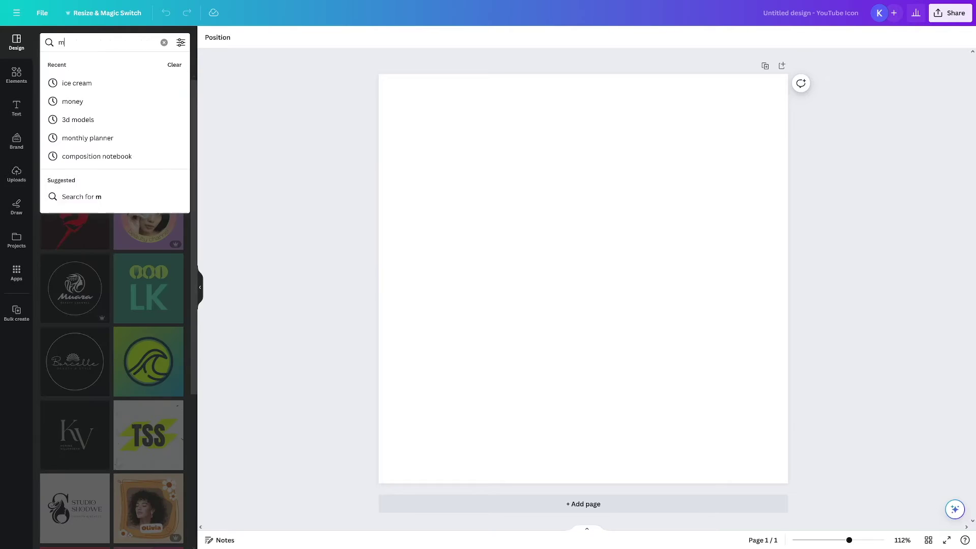
text(usic logo)
key(Return)
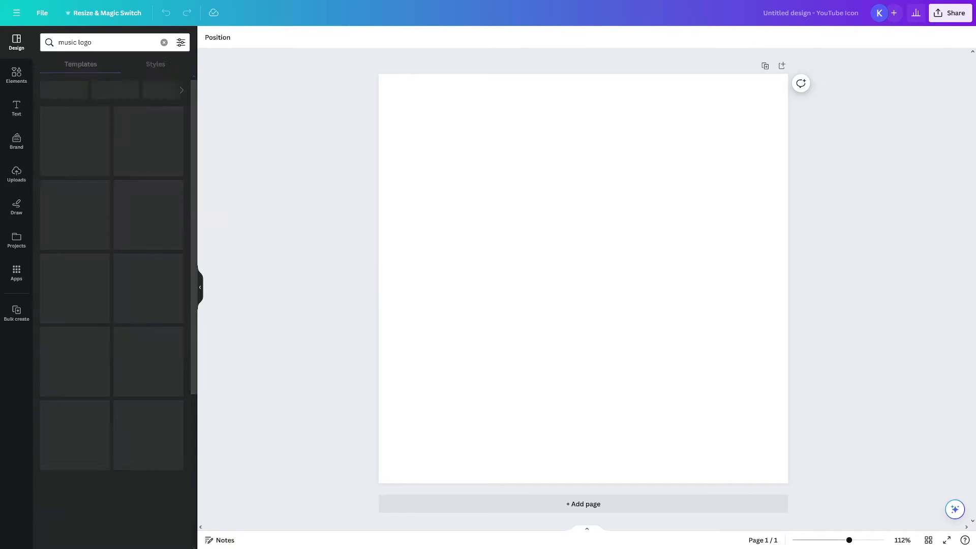
scroll(116, 210, down, 3)
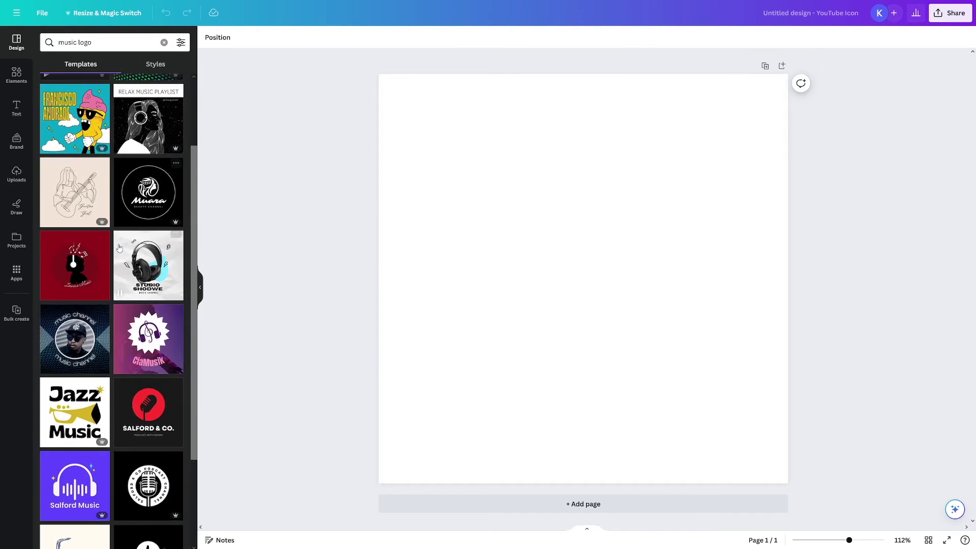
scroll(131, 252, down, 4)
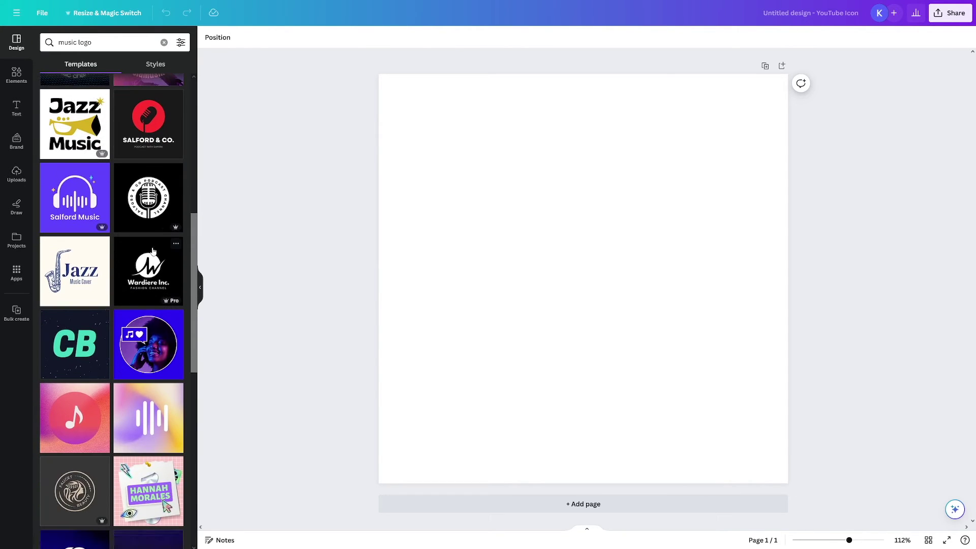
scroll(144, 259, down, 1)
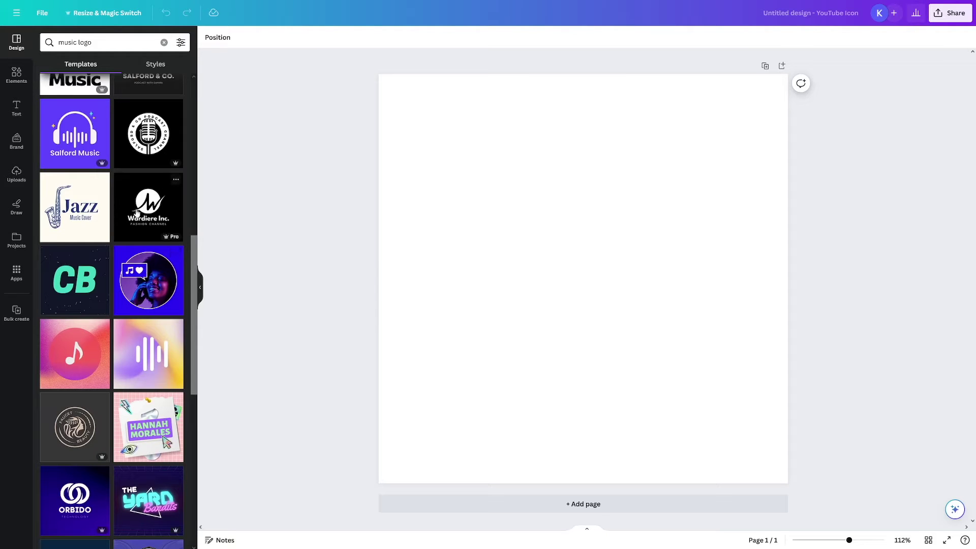
drag(139, 211, 429, 168)
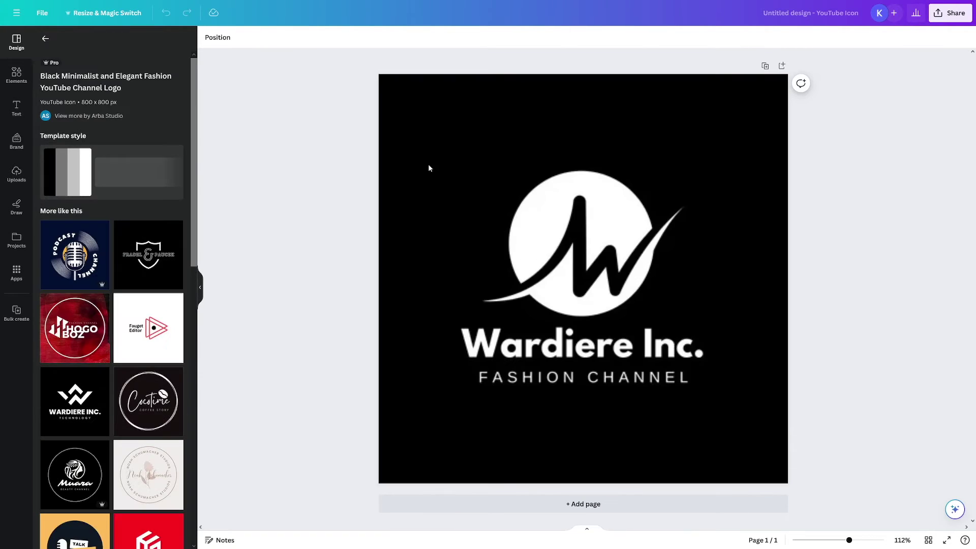
- Replace the logo's "Wardiere Inc." title text with "Lofi Lagoon"
double_click(624, 354)
text(Lofi Lagoomnmn)
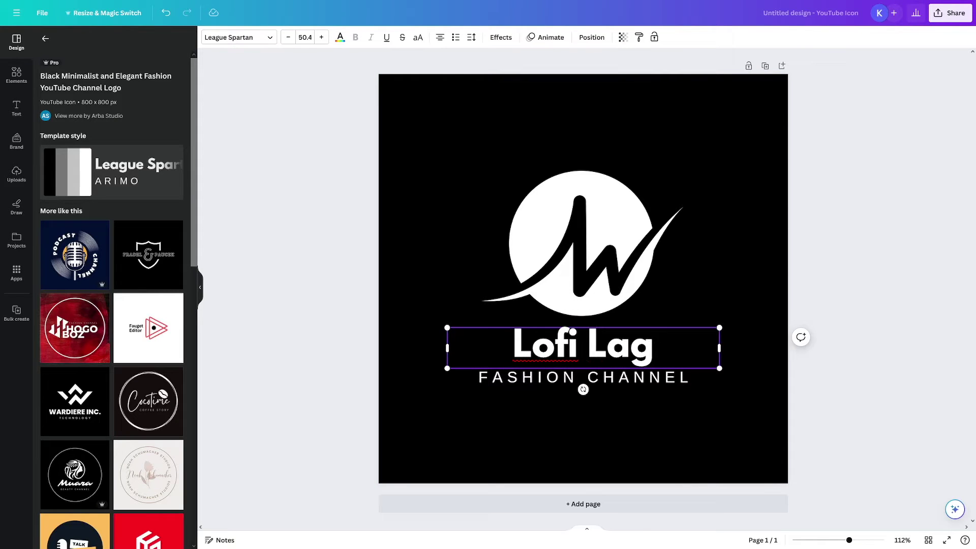
key(BackSpace)
key(BackSpace)
key(BackSpace)
key(BackSpace)
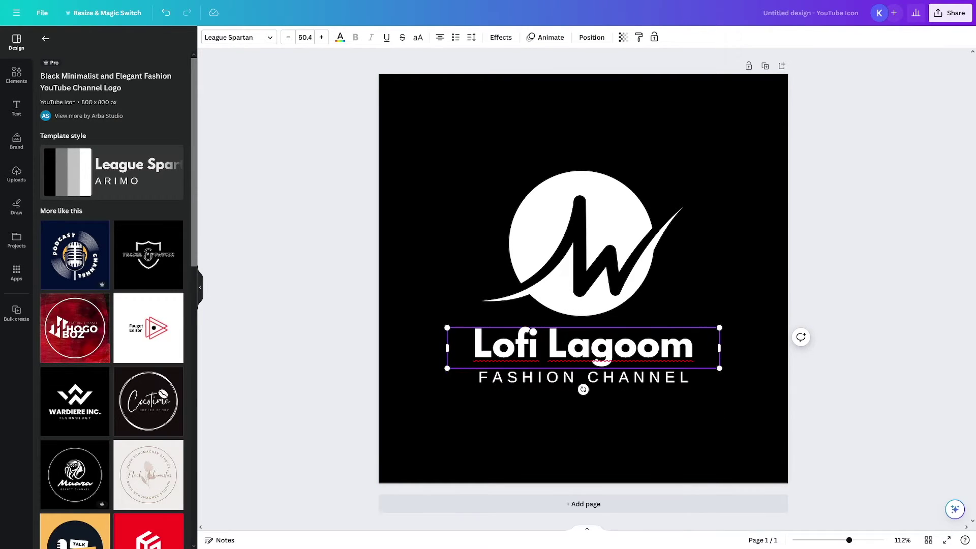
text(n)
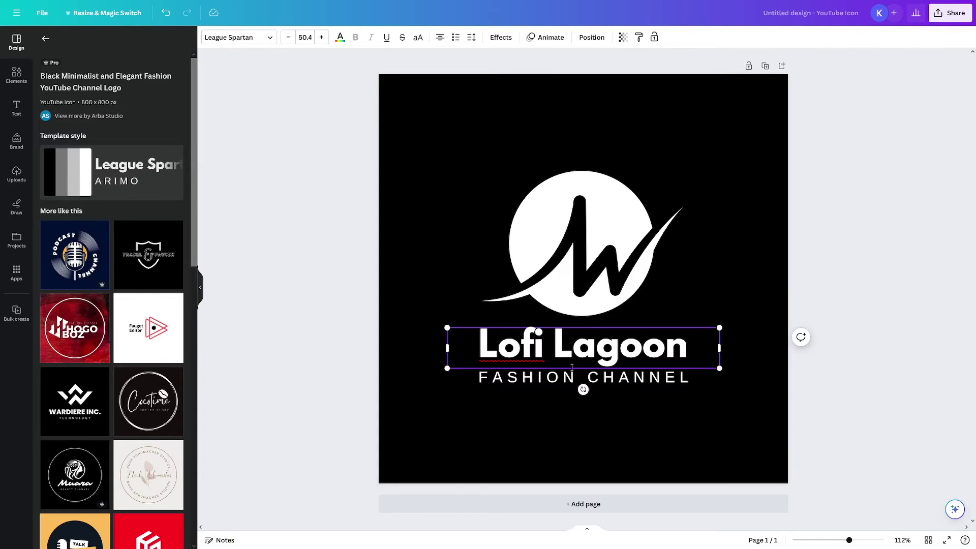
- Change the word "FASHION" in the logo's tagline to "MUSIC" and deselect the text
double_click(574, 378)
click(572, 378)
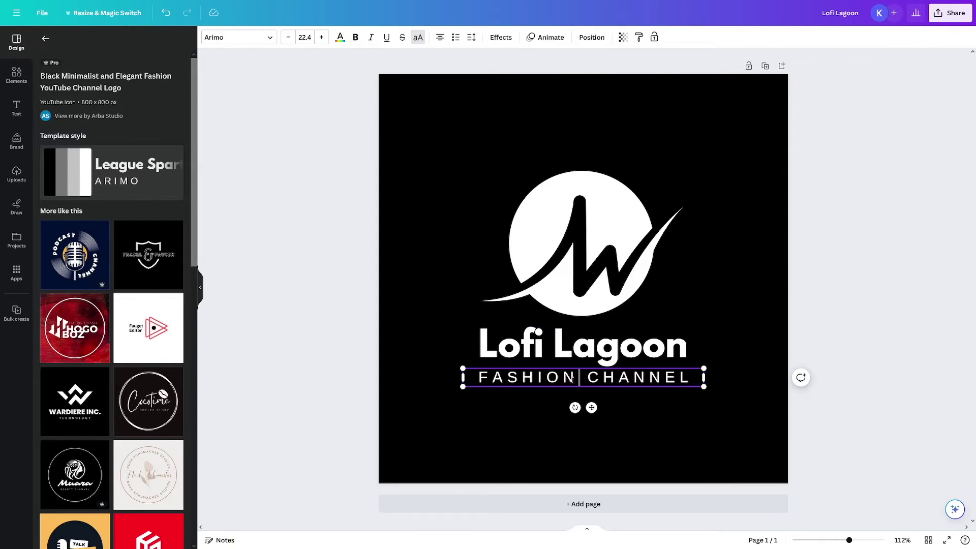
key(ctrl+BackSpace)
text(MUSIC)
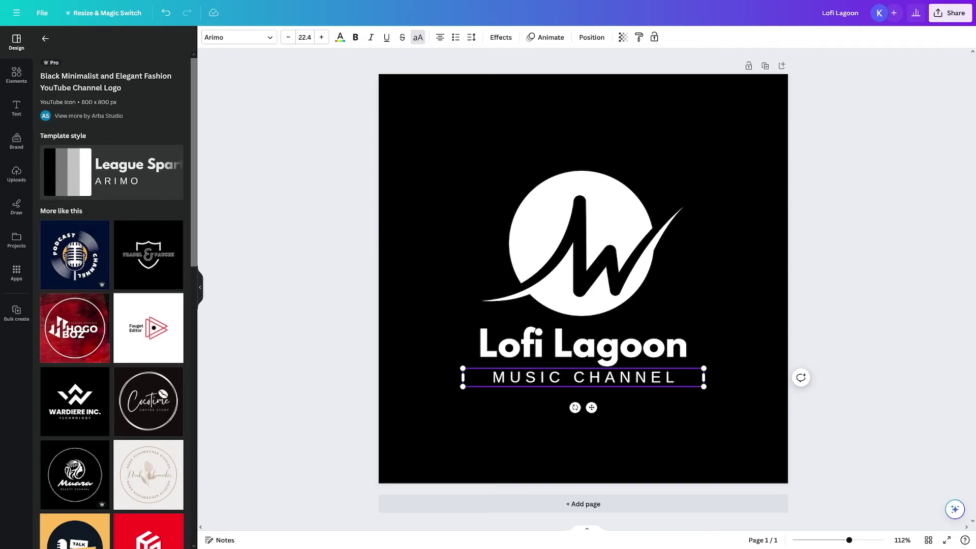
click(849, 300)
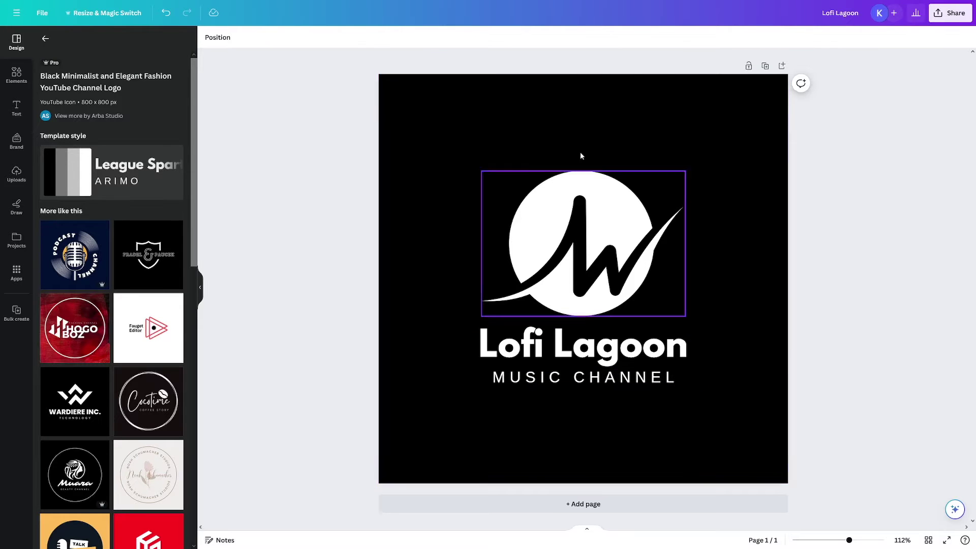
- Return to the Canva templates page, search for "youtube banner" and create a blank YouTube Banner design
key(ctrl+Tab)
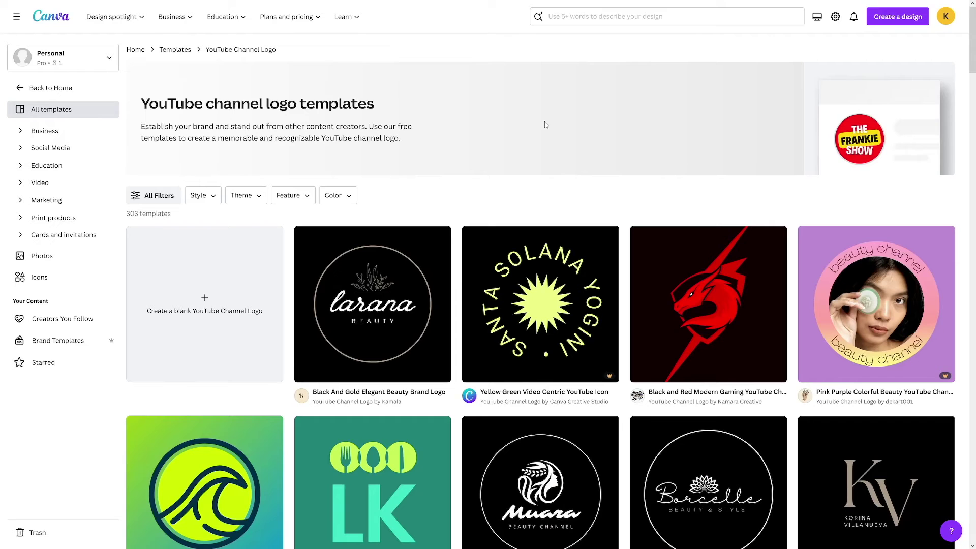
click(610, 17)
text(youtube )
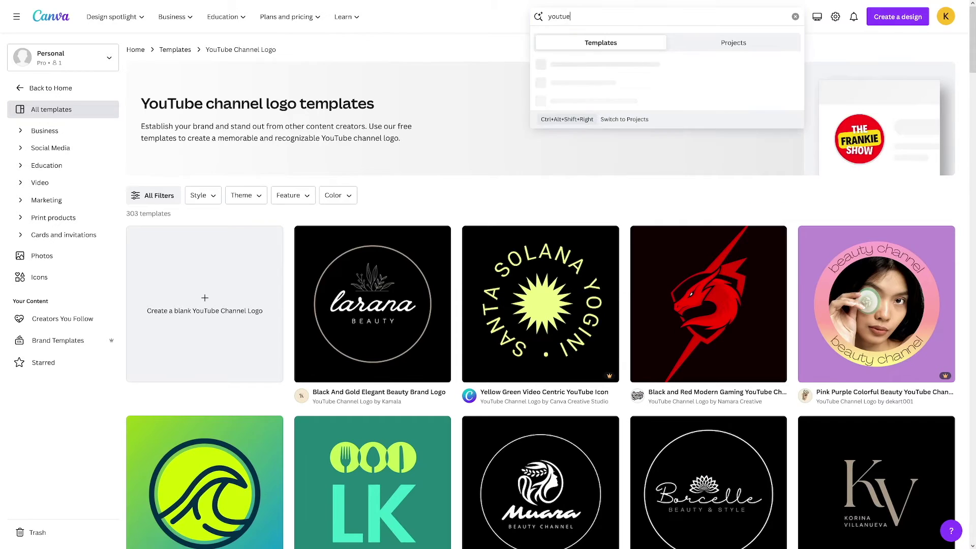
text(banne)
key(BackSpace)
key(BackSpace)
key(BackSpace)
text(be banner)
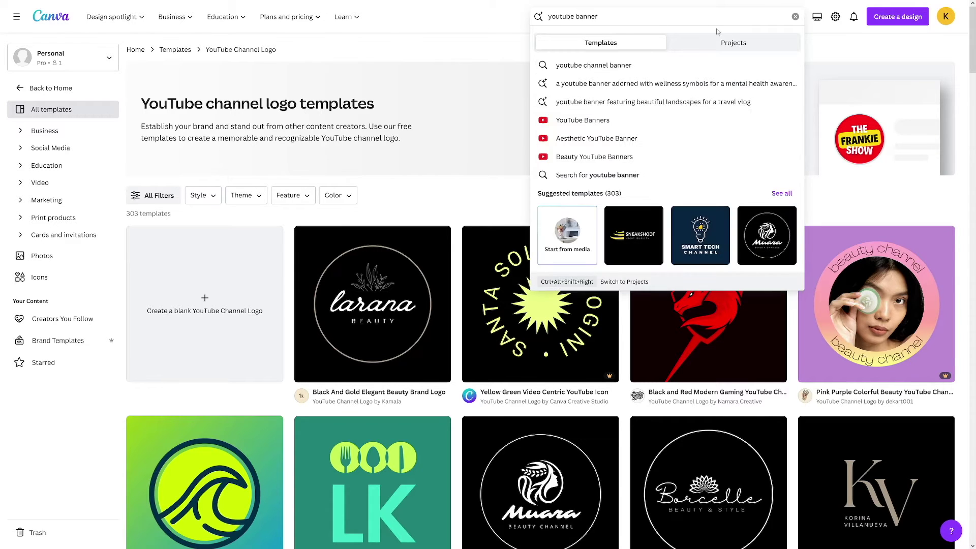
click(599, 123)
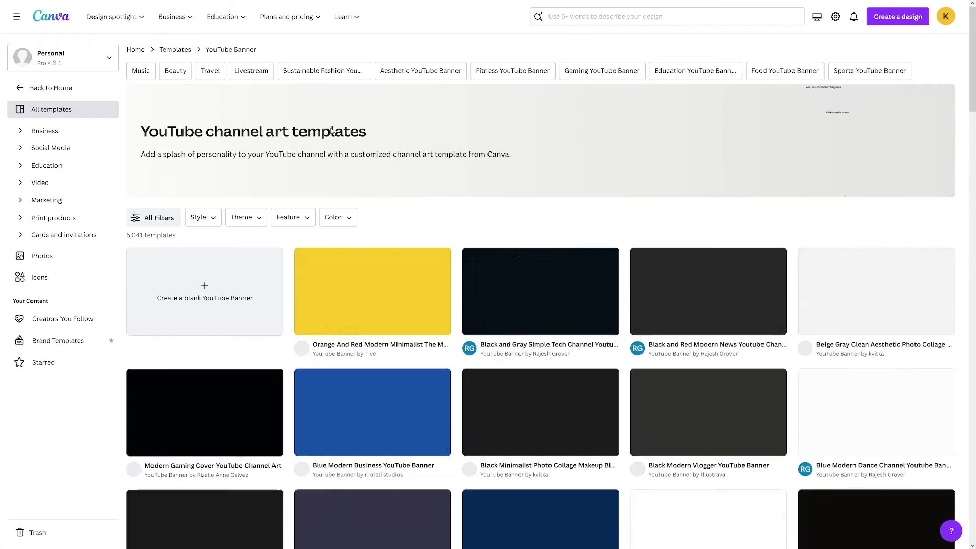
click(207, 294)
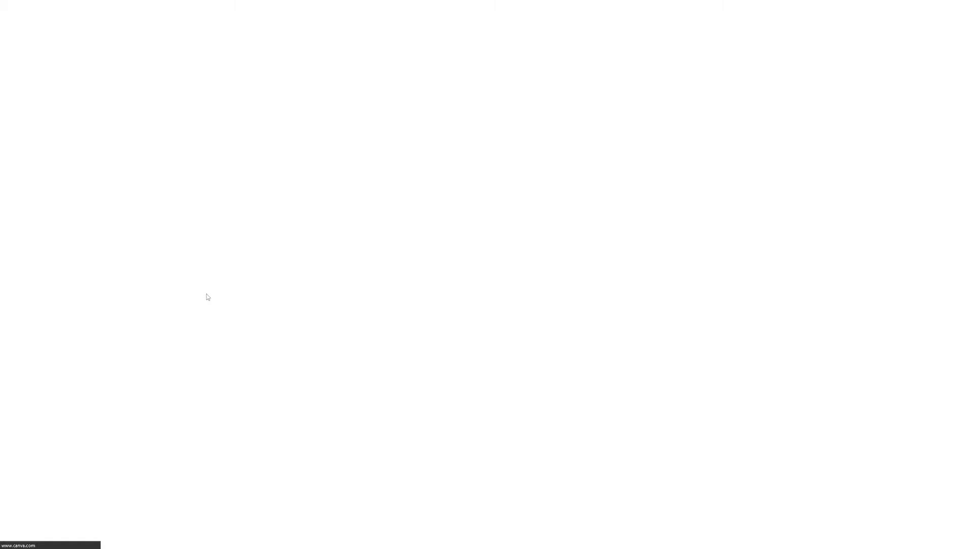
- Search the banner templates for "music" and apply the Blue & Pink Gradient Music Youtube Channel Art template
text(music)
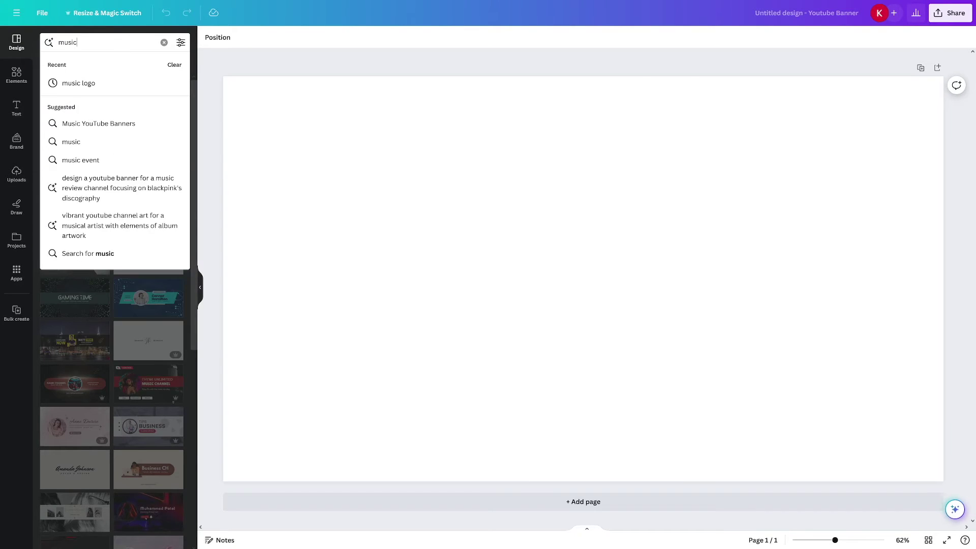
key(Return)
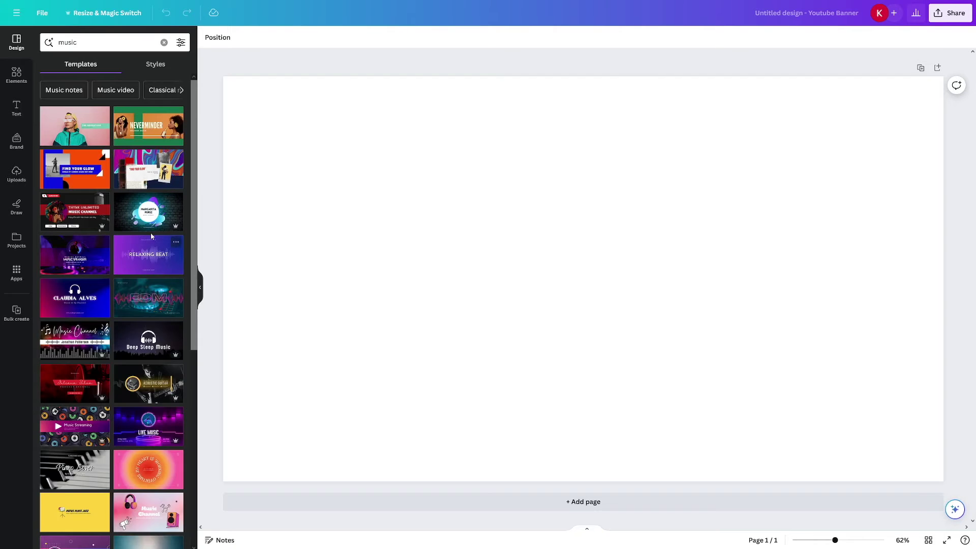
scroll(112, 229, down, 1)
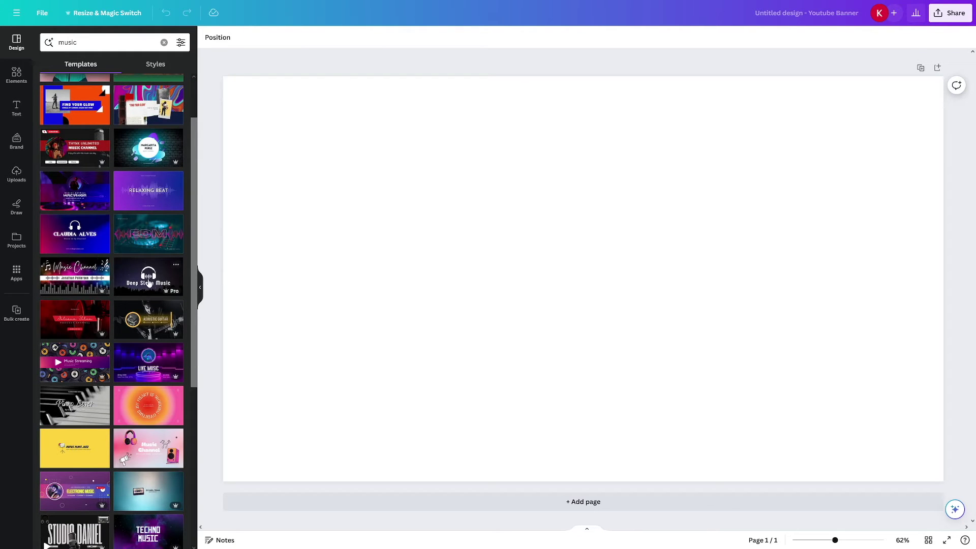
drag(73, 194, 306, 146)
click(398, 203)
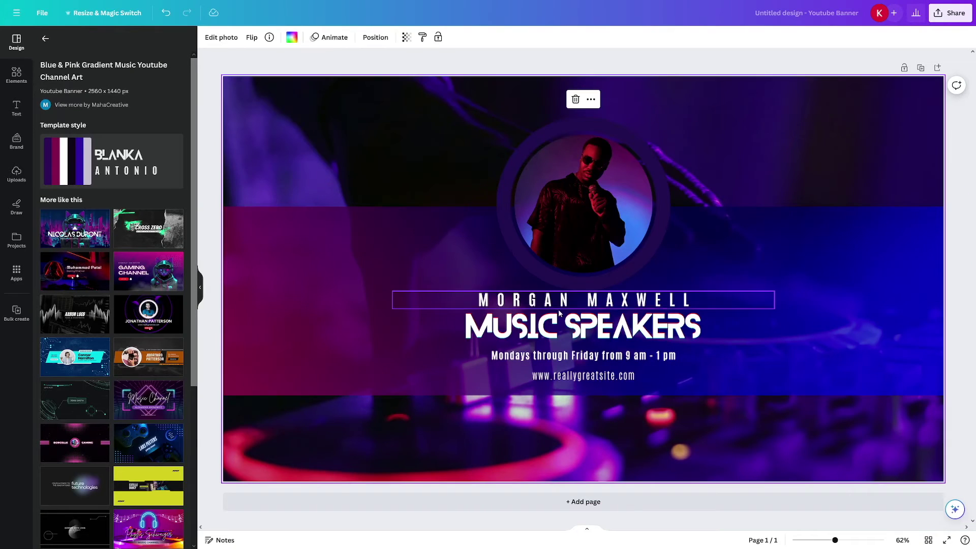
click(620, 216)
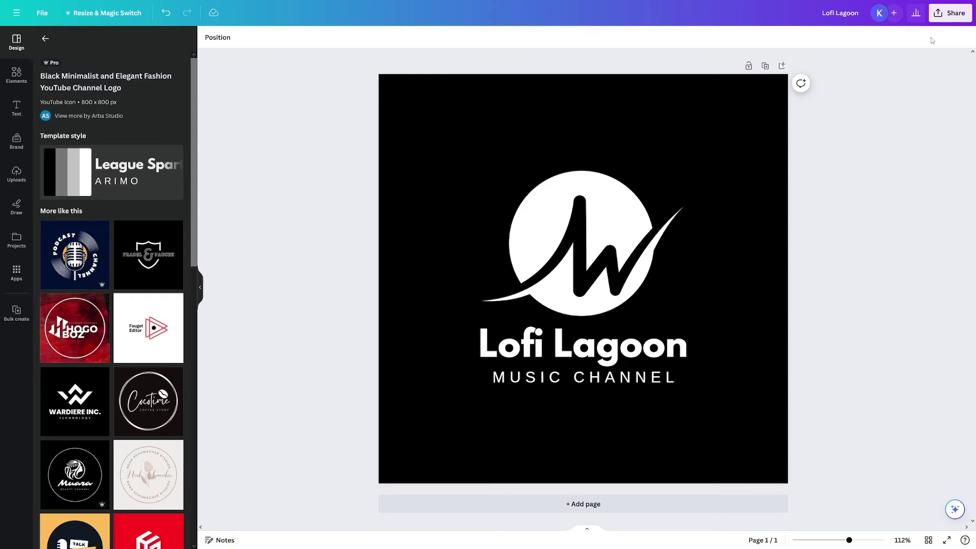
- Open the download settings for the Lofi Lagoon logo and choose JPG as the file type
click(947, 14)
click(850, 245)
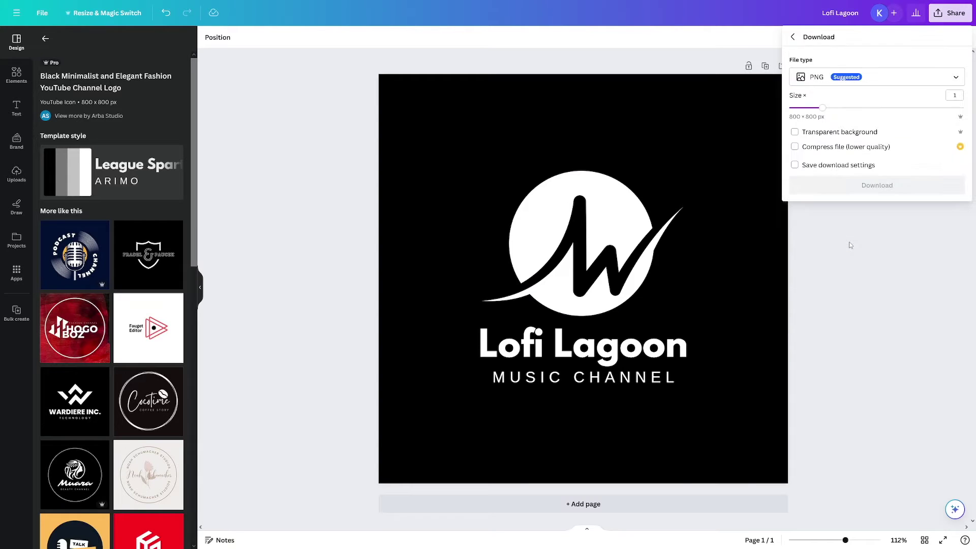
click(873, 82)
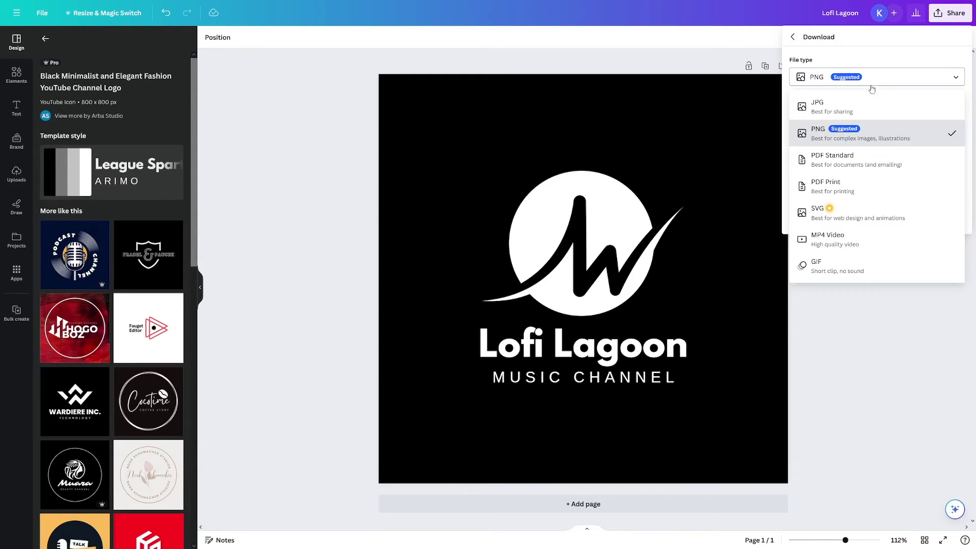
click(835, 109)
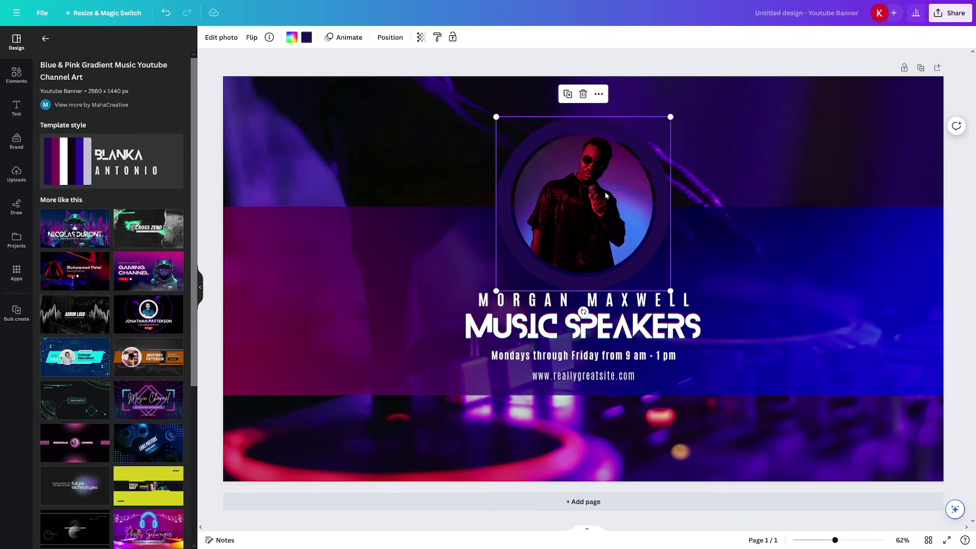
- Delete the singer photo and its circular frame from the banner design
mouse_move(602, 192)
mouse_down()
mouse_move(524, 195)
mouse_move(601, 186)
mouse_up()
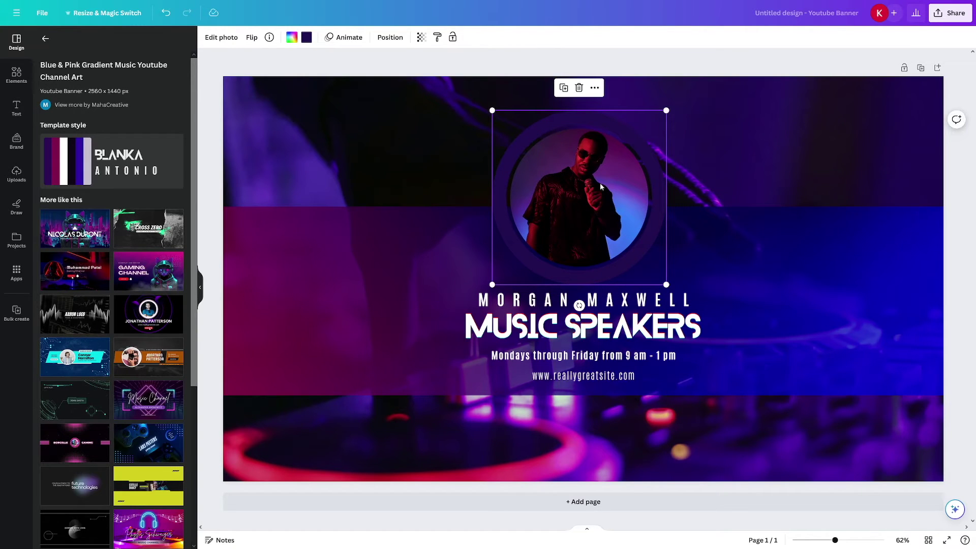
key(Delete)
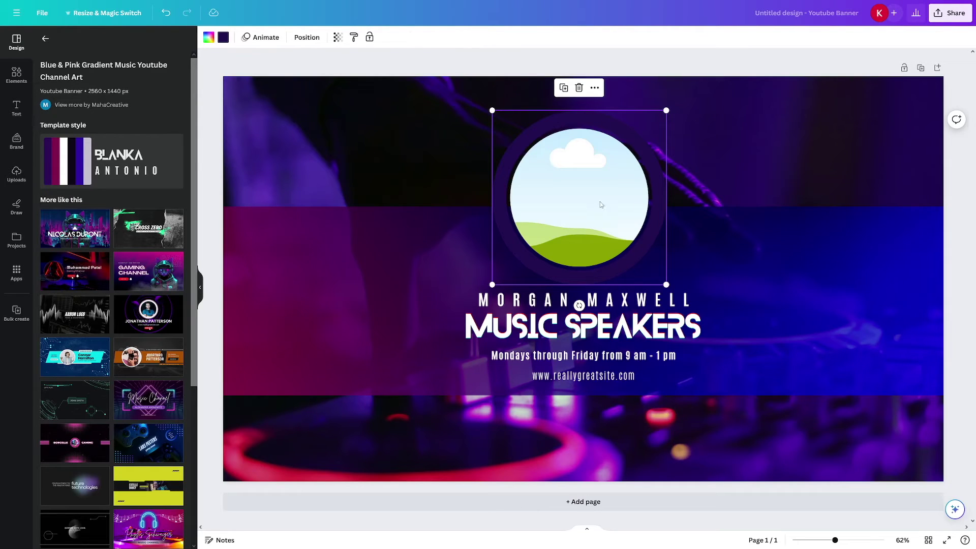
key(Delete)
- Move the banner's name line, the "MUSIC SPEAKERS" title and the schedule line up into the space left by the photo
click(610, 251)
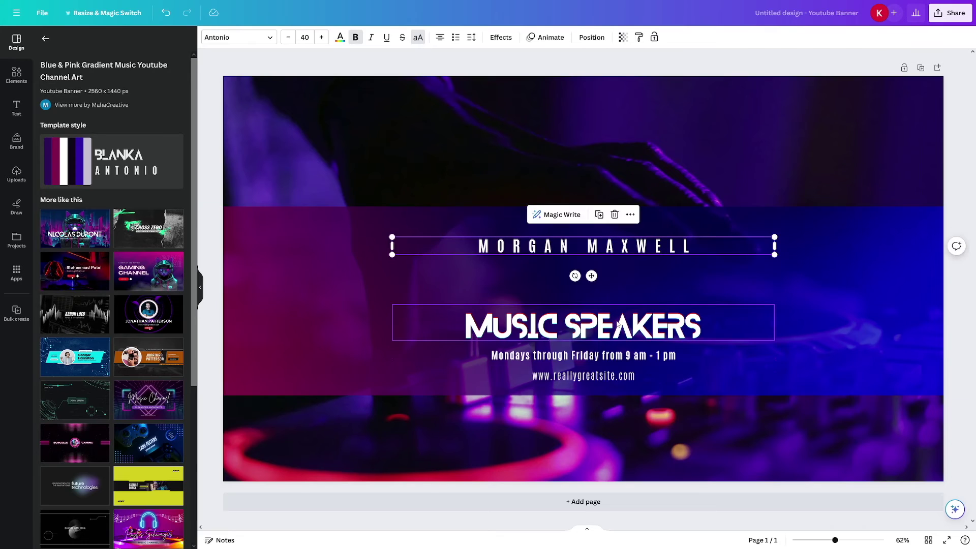
drag(610, 341, 610, 310)
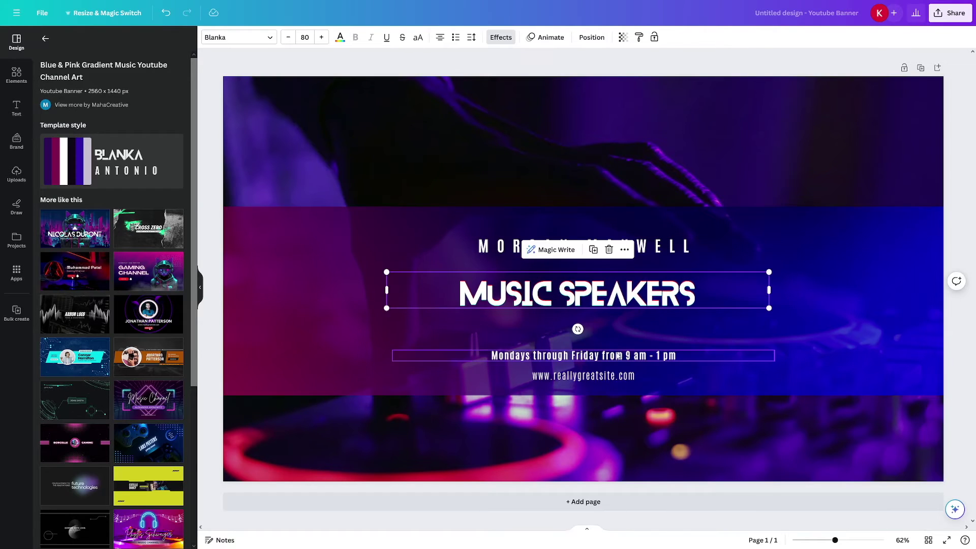
drag(610, 356, 610, 348)
click(629, 170)
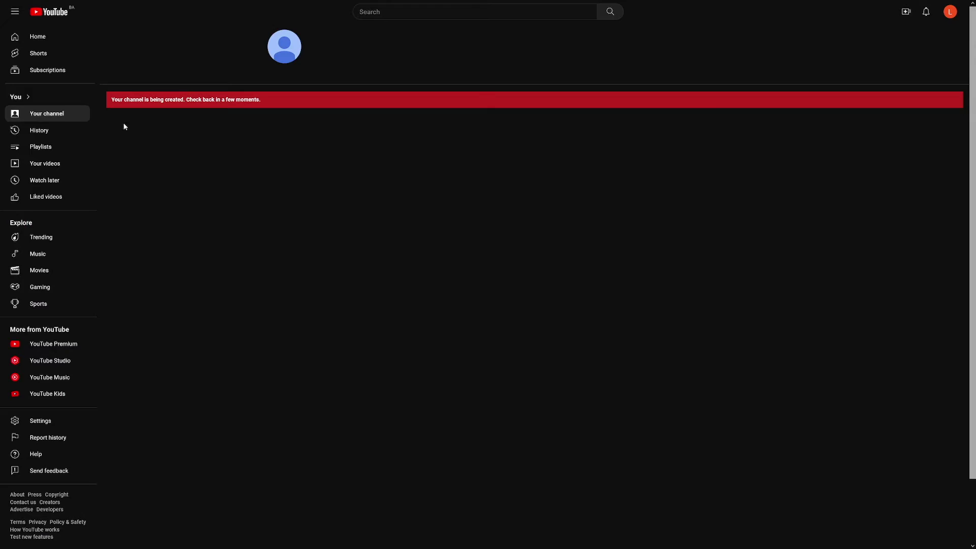
drag(111, 100, 269, 102)
click(270, 102)
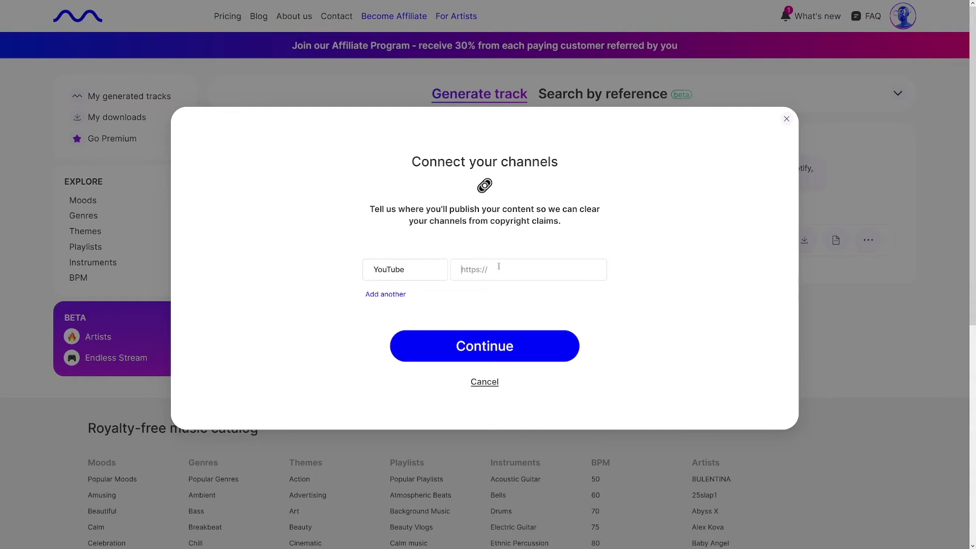
- Switch to Mubert and connect the YouTube channel by pasting its URL into the channel link field
click(498, 266)
key(ctrl+v)
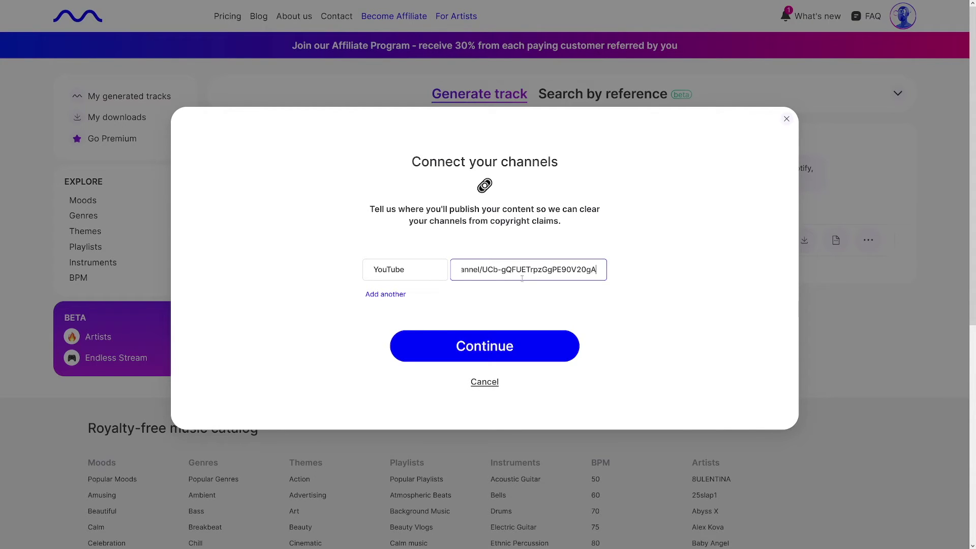
click(514, 348)
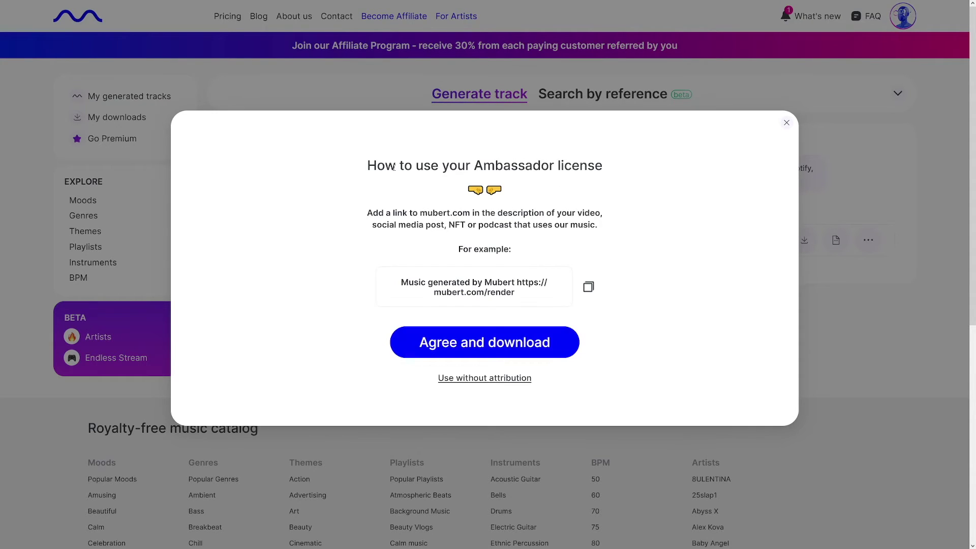
- Agree to the Ambassador license terms and download the "Lofi beat, study, relax, dreamy" track
drag(473, 165, 604, 166)
click(609, 199)
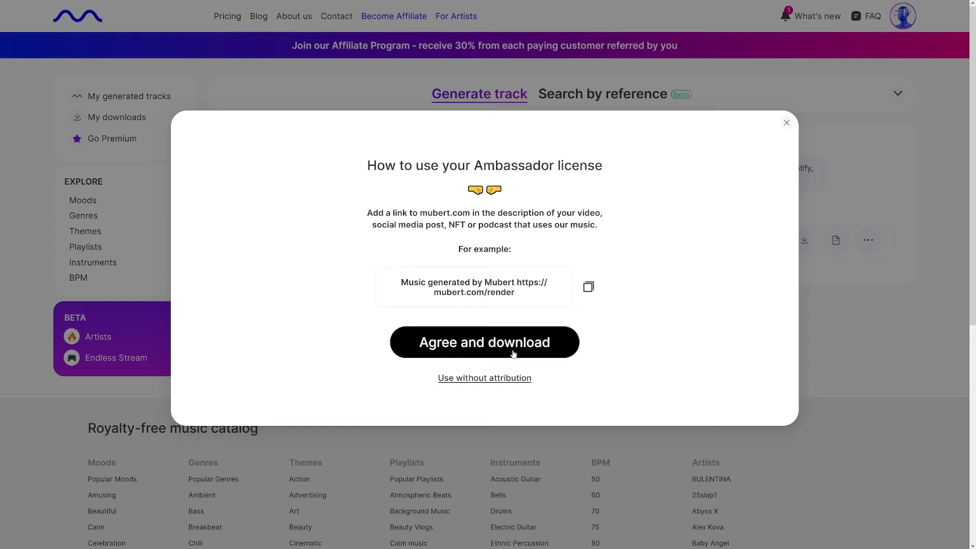
click(494, 351)
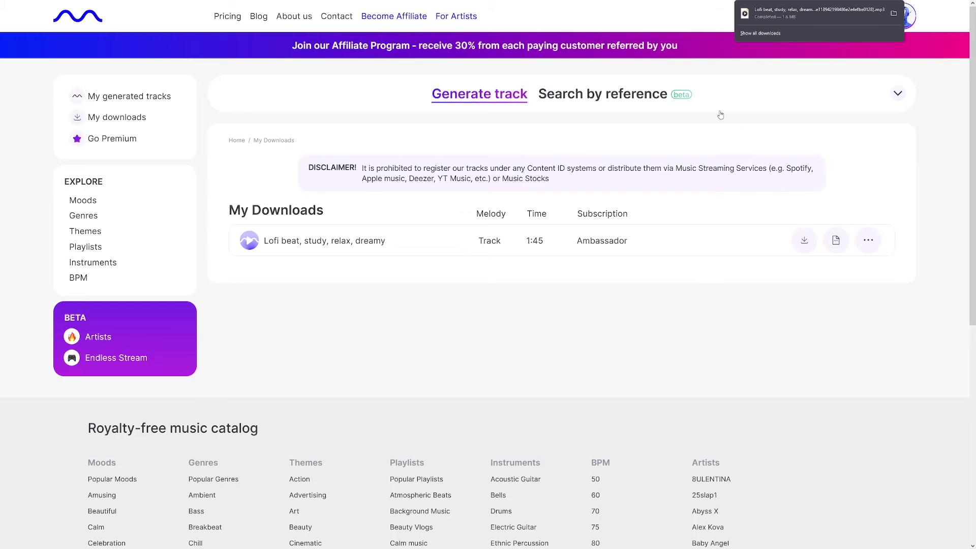
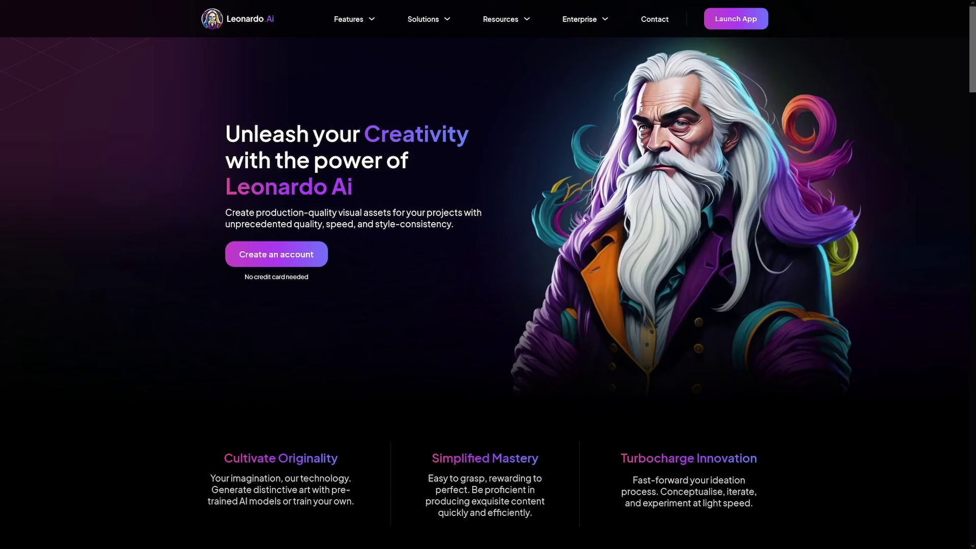
- Switch to Leonardo.Ai, launch its app, open Image Generation and choose the DreamShaper v7 model
click(736, 20)
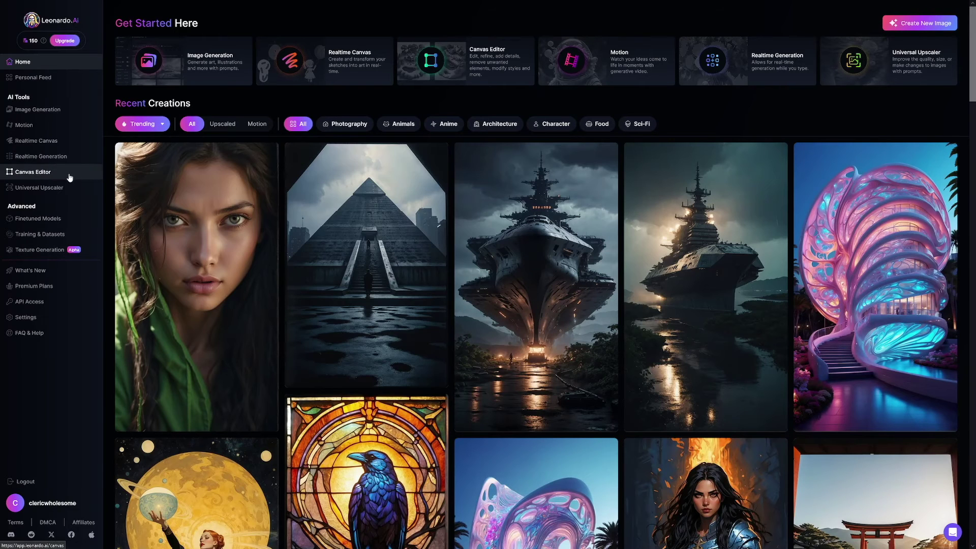
click(41, 110)
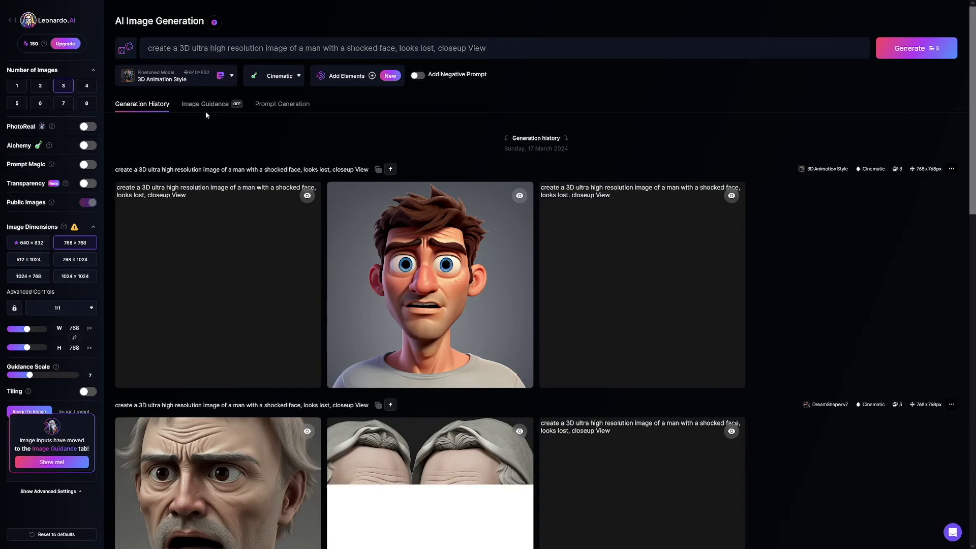
click(233, 79)
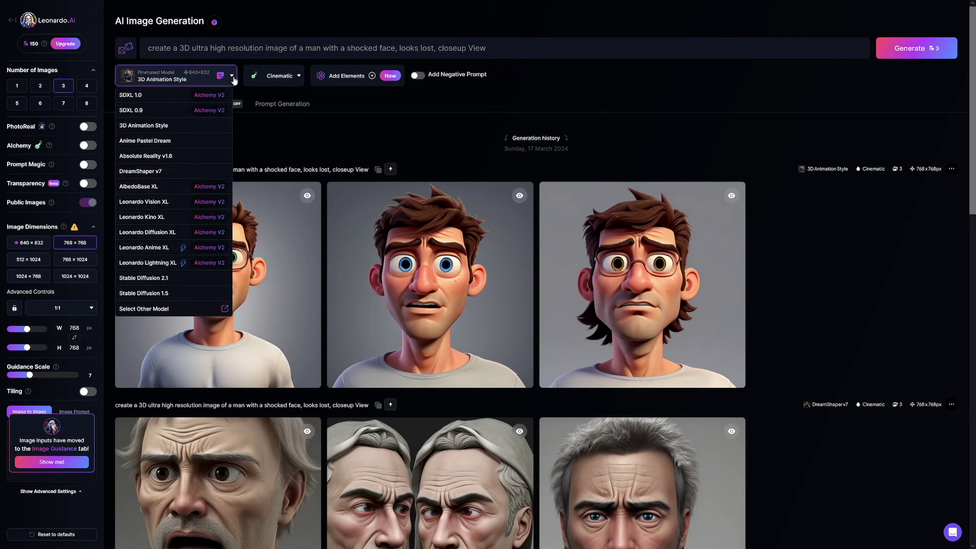
click(157, 172)
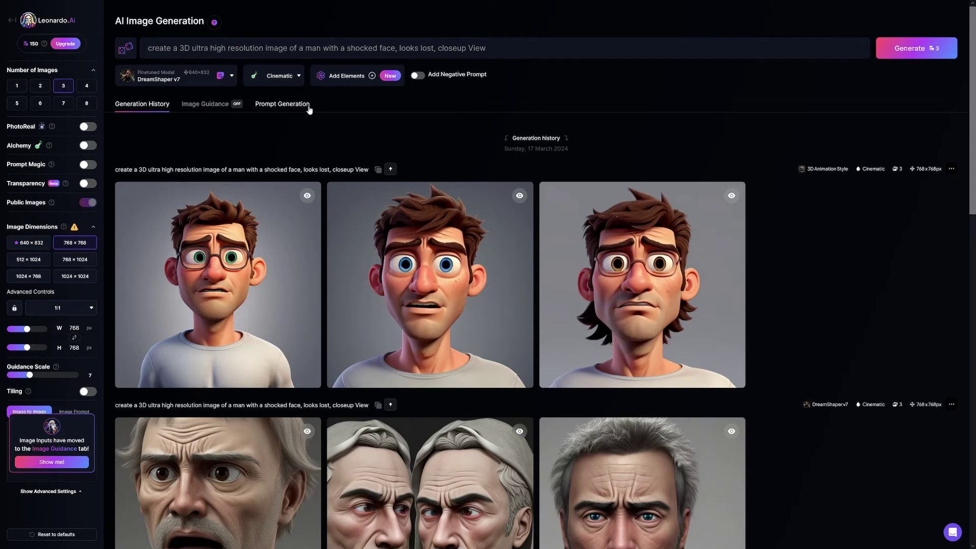
- Use Prompt Generation to create four prompt ideas from "girl listening to music wearing headphones"
click(283, 105)
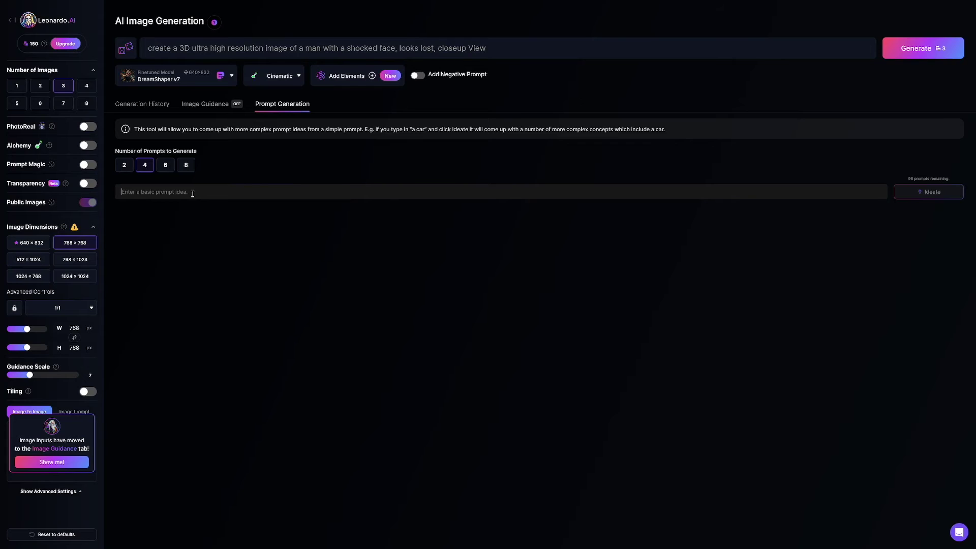
text(girl)
text( listening to)
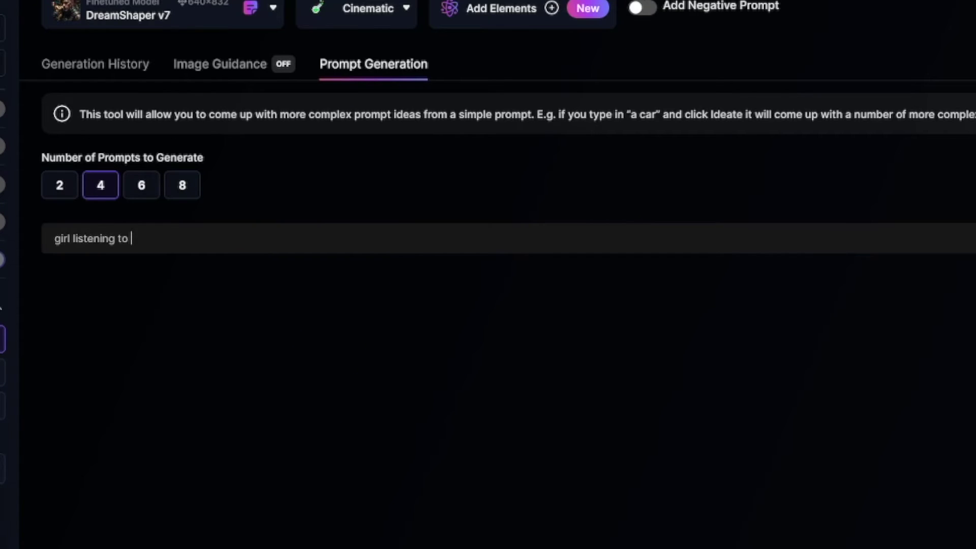
text( music wearing headphones)
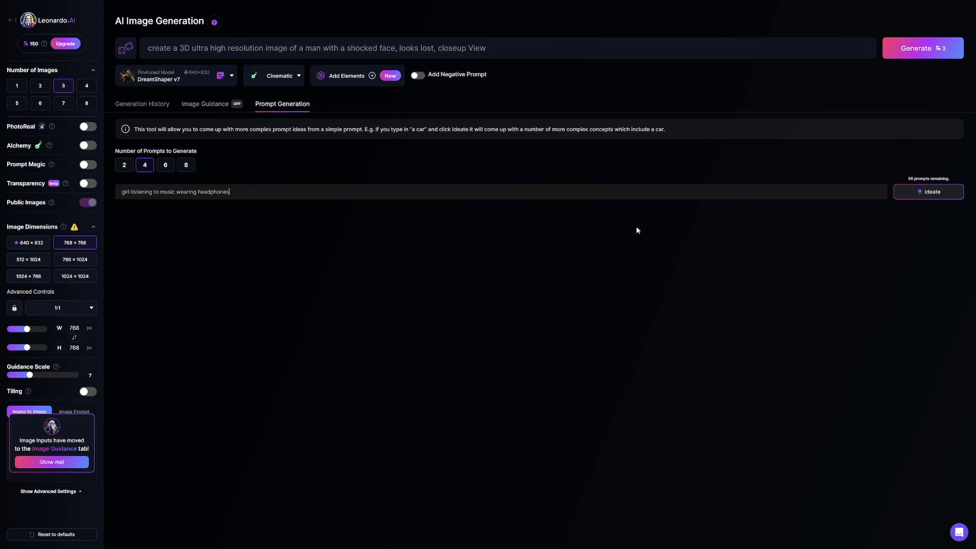
click(906, 191)
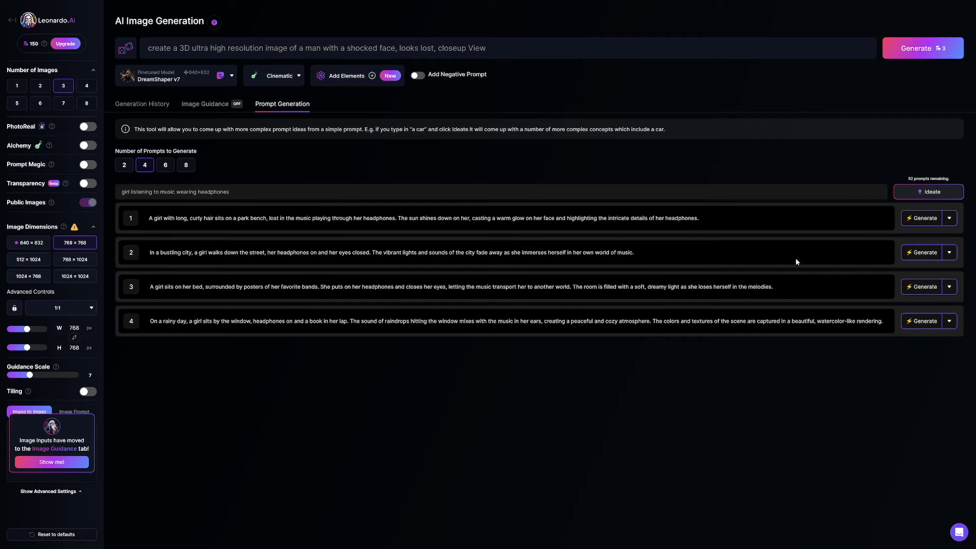
- Generate 16:9 images from the first prompt idea, the curly-haired girl on a park bench, and open the third result
click(60, 308)
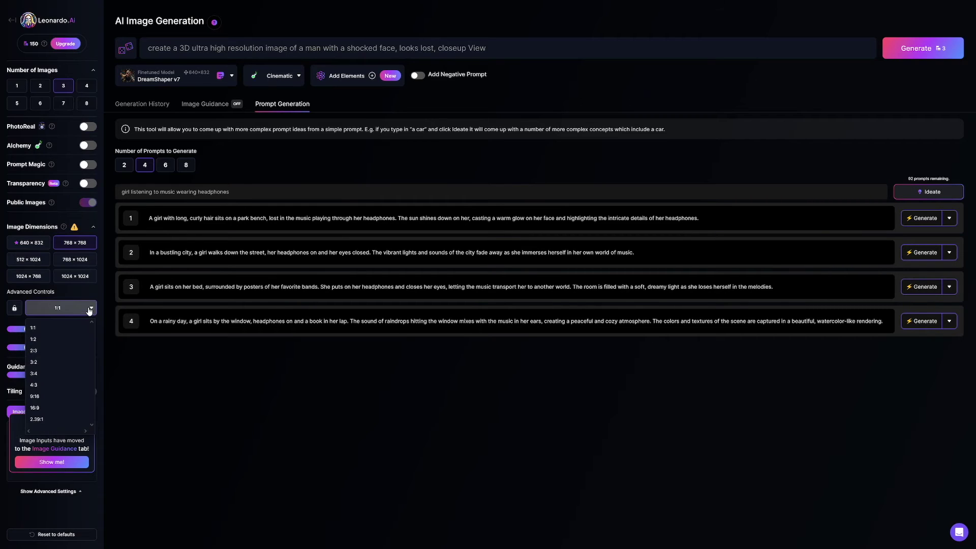
click(47, 409)
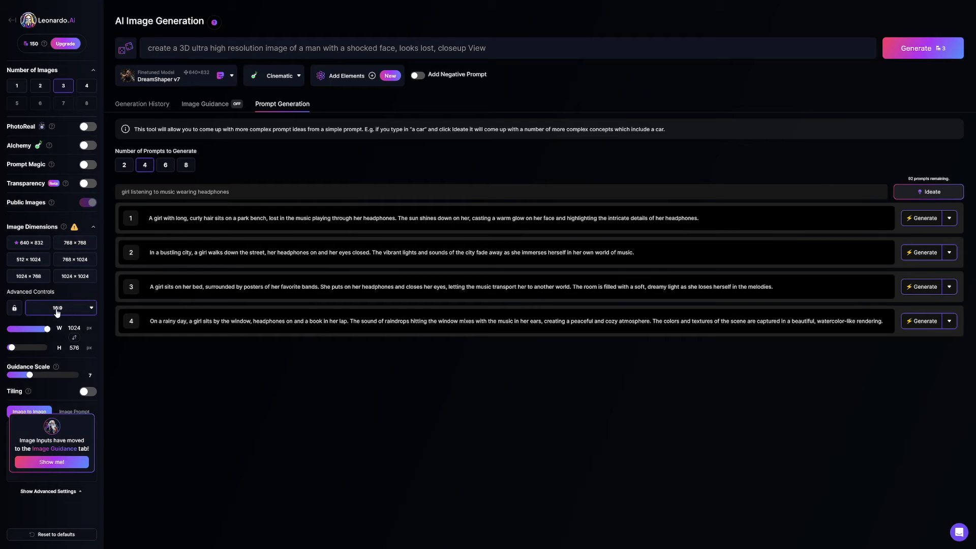
click(915, 218)
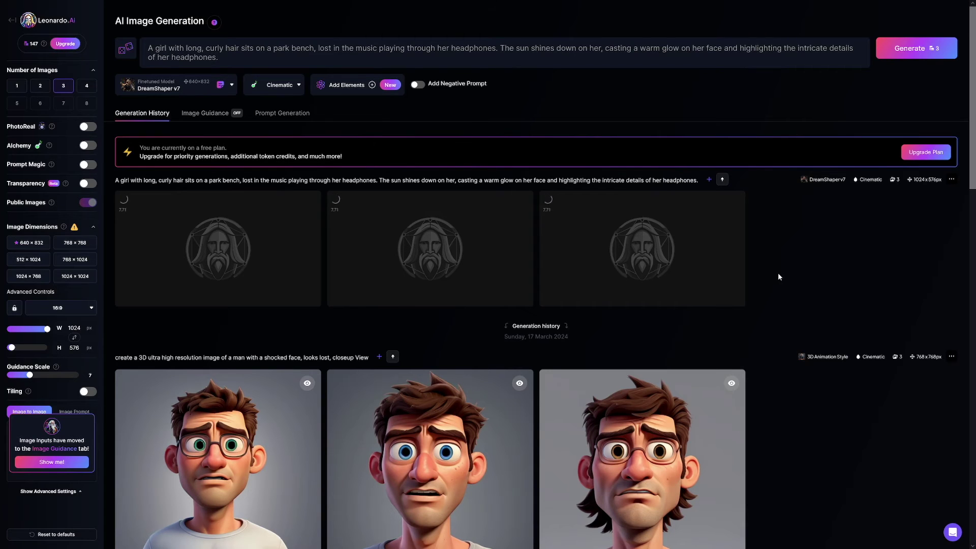
mouse_move(622, 225)
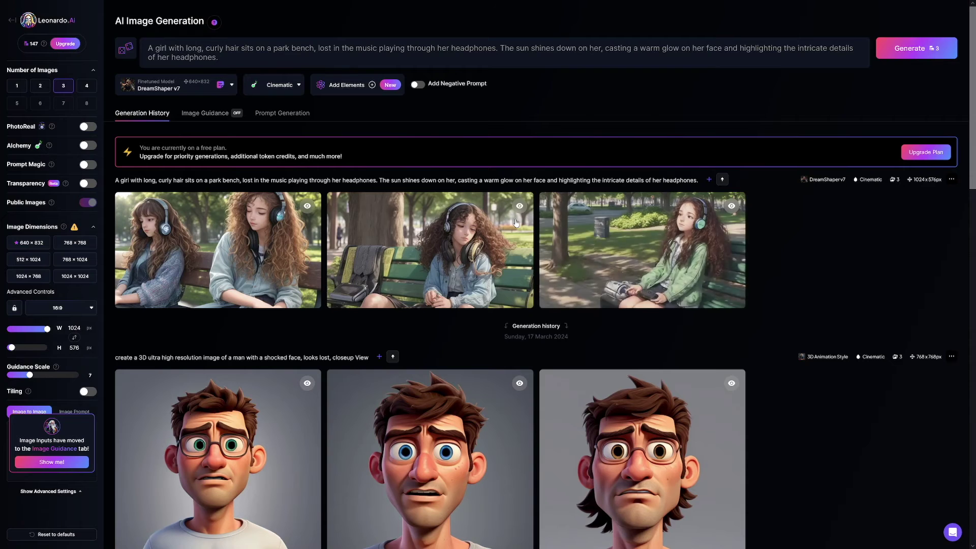
click(652, 238)
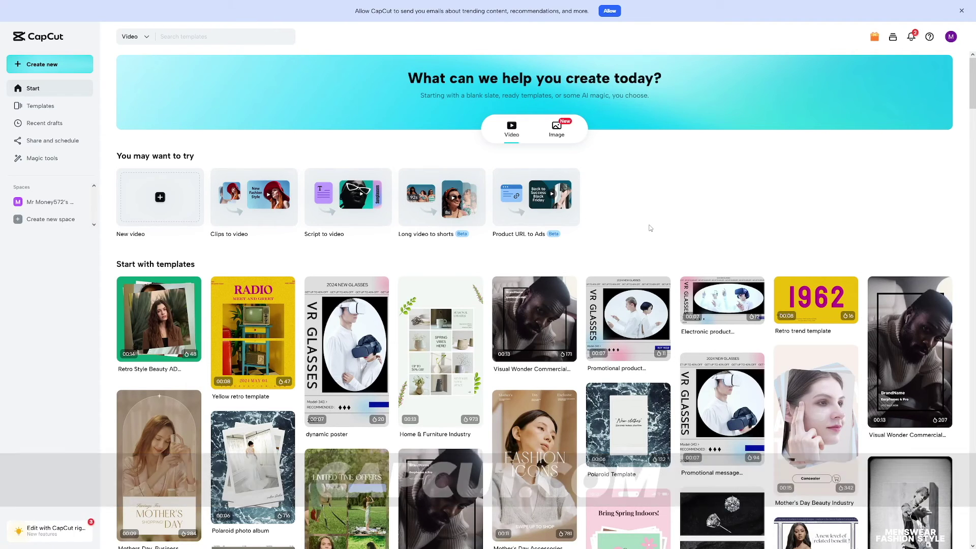
- Start a new video in CapCut, add the park bench girl image to the timeline and extend it to the lofi track's length
click(161, 207)
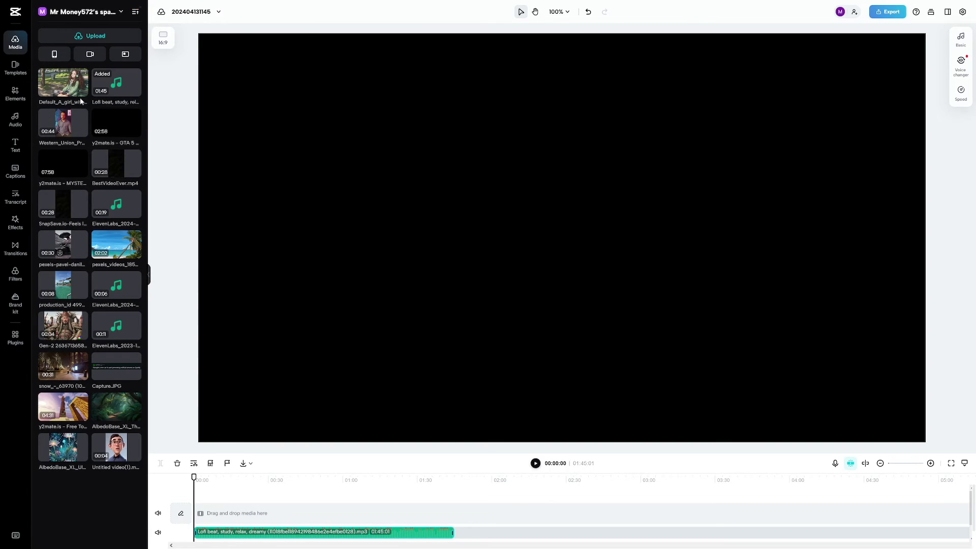
drag(70, 90, 592, 304)
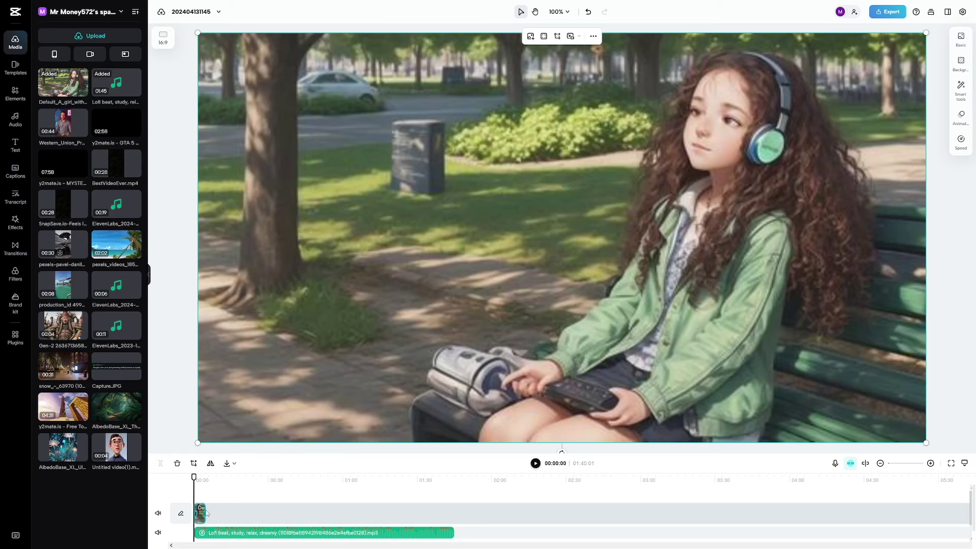
drag(205, 515, 456, 517)
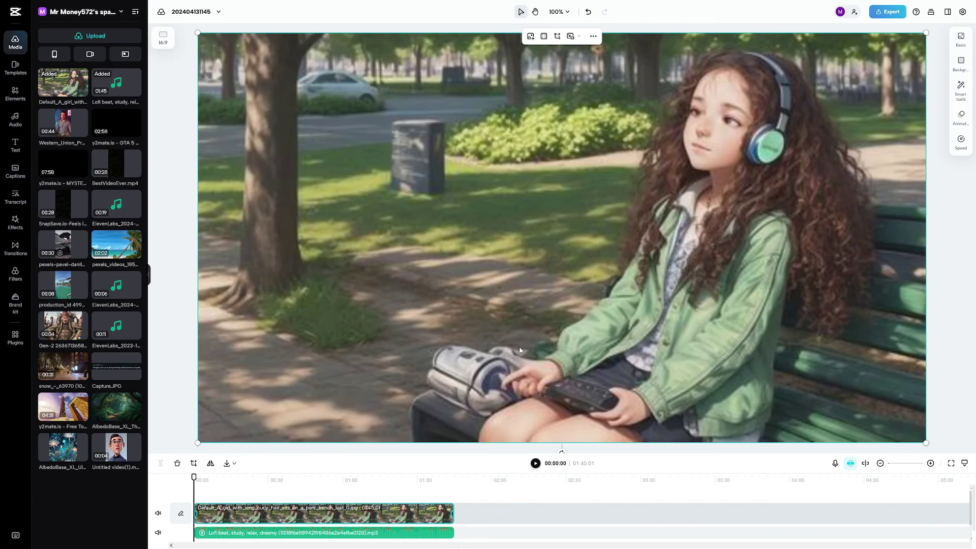
- Add the Wobbly black video effect from the Vlog category at about 00:27 on the timeline and preview it
drag(254, 480, 261, 478)
click(21, 224)
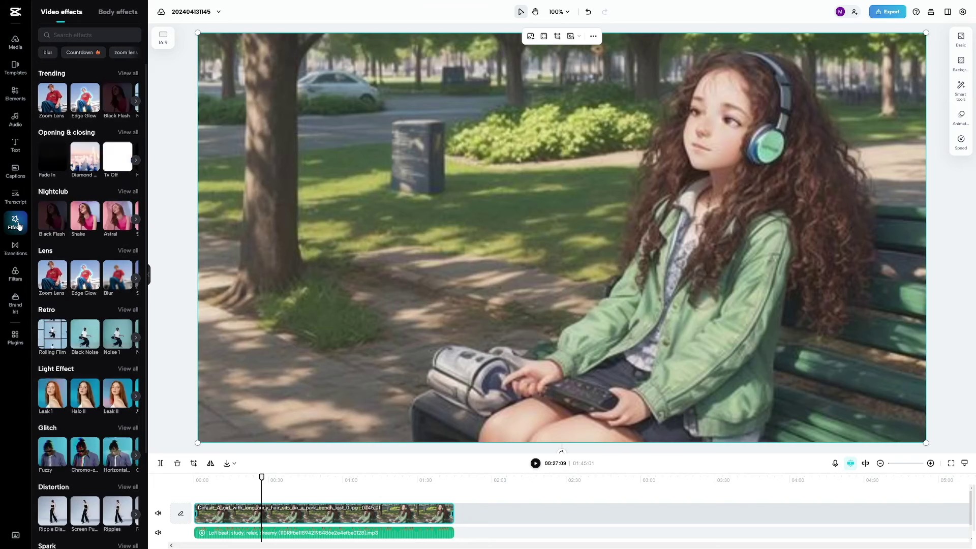
scroll(102, 243, down, 1)
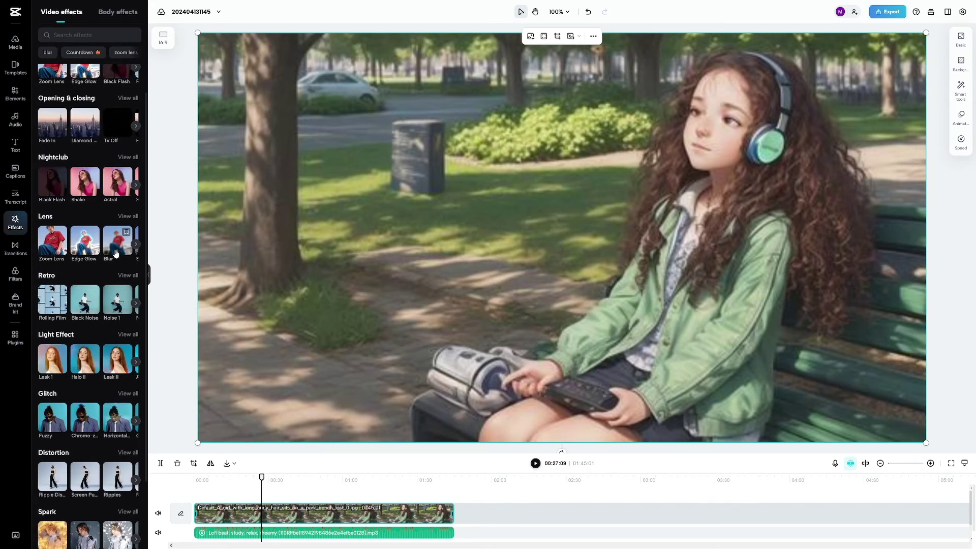
scroll(104, 249, down, 3)
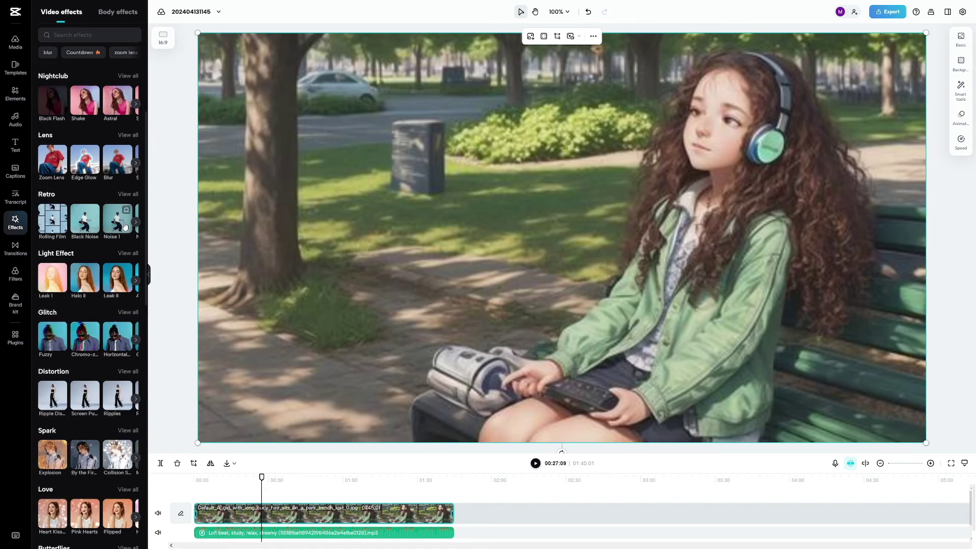
scroll(106, 280, down, 4)
scroll(112, 314, down, 4)
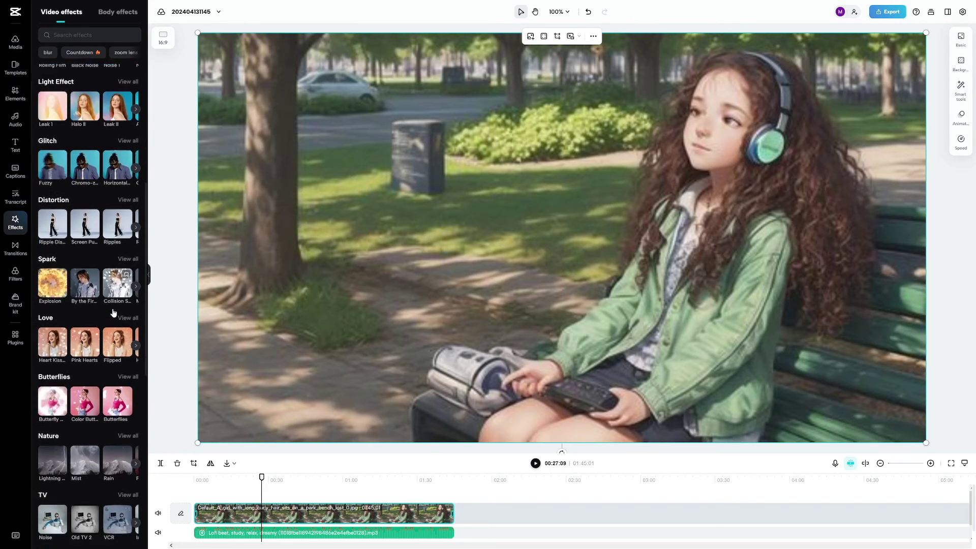
scroll(113, 311, down, 8)
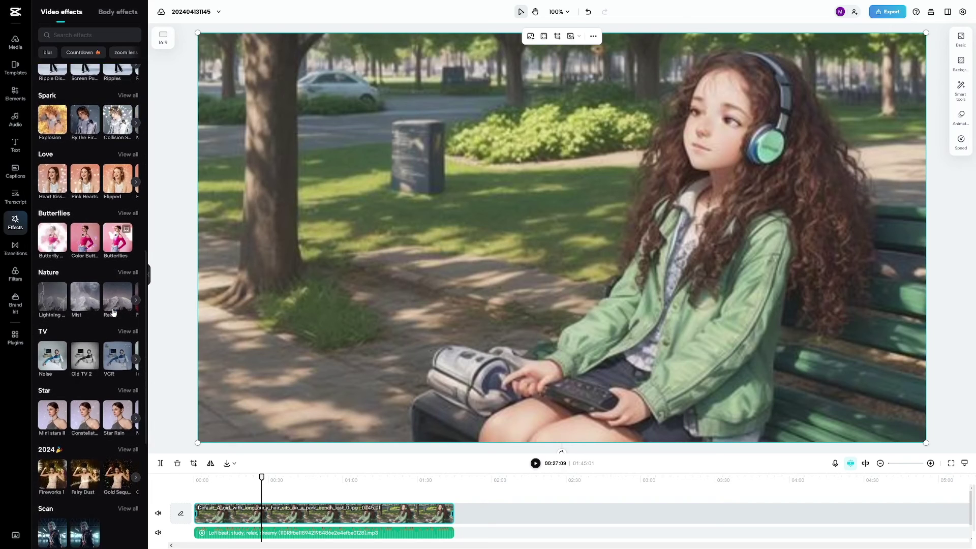
scroll(112, 308, down, 3)
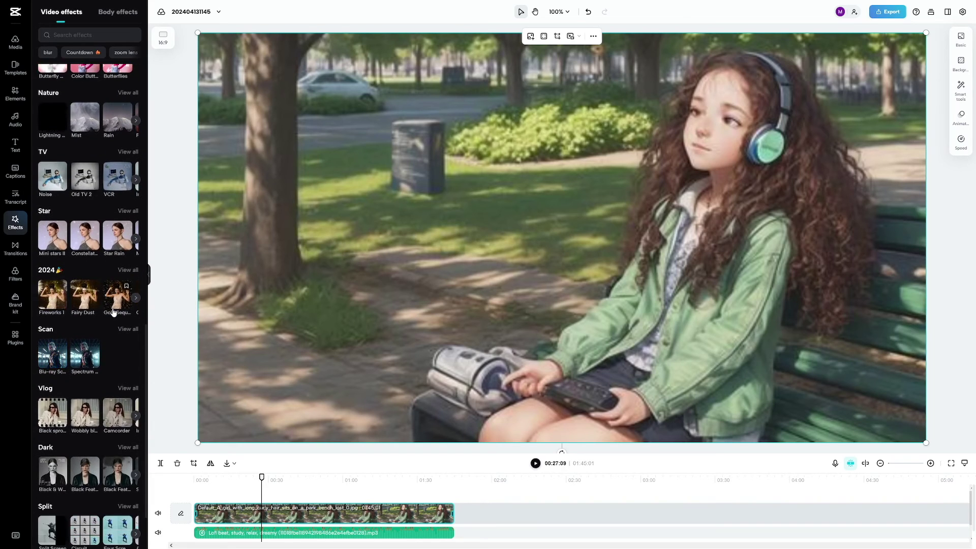
drag(83, 342, 283, 276)
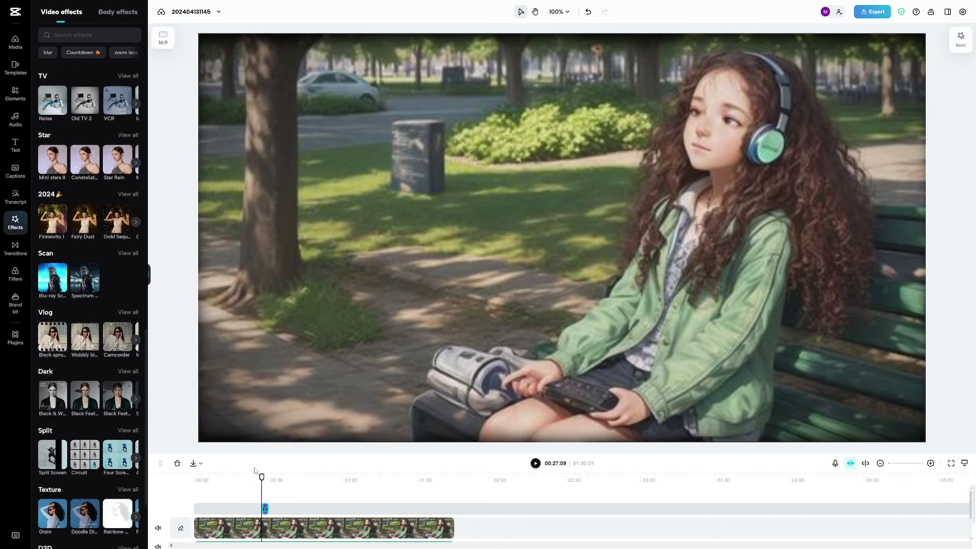
key(space)
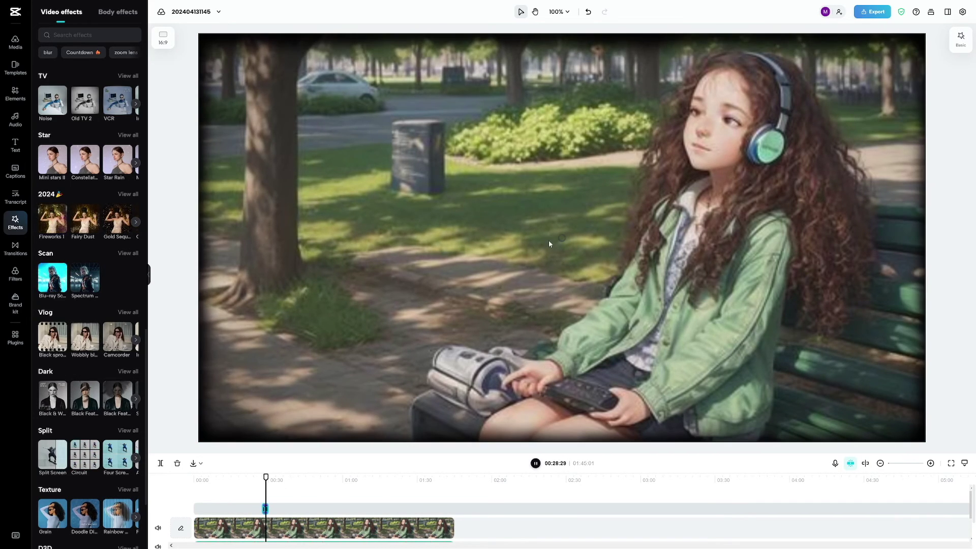
key(space)
- Extend the Wobbly black effect in both directions to cover about 0:22 to 1:18, and play it from 00:34
drag(268, 478, 333, 478)
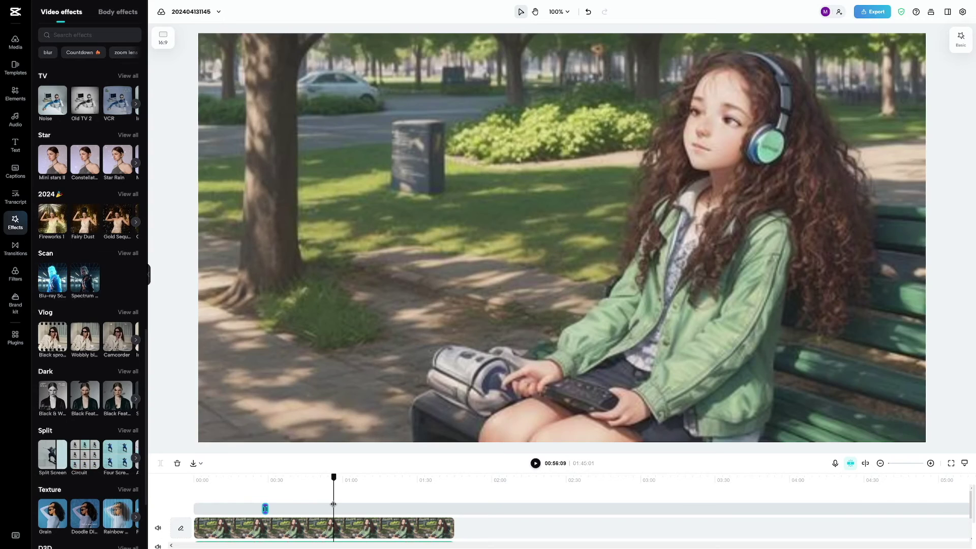
drag(267, 509, 249, 509)
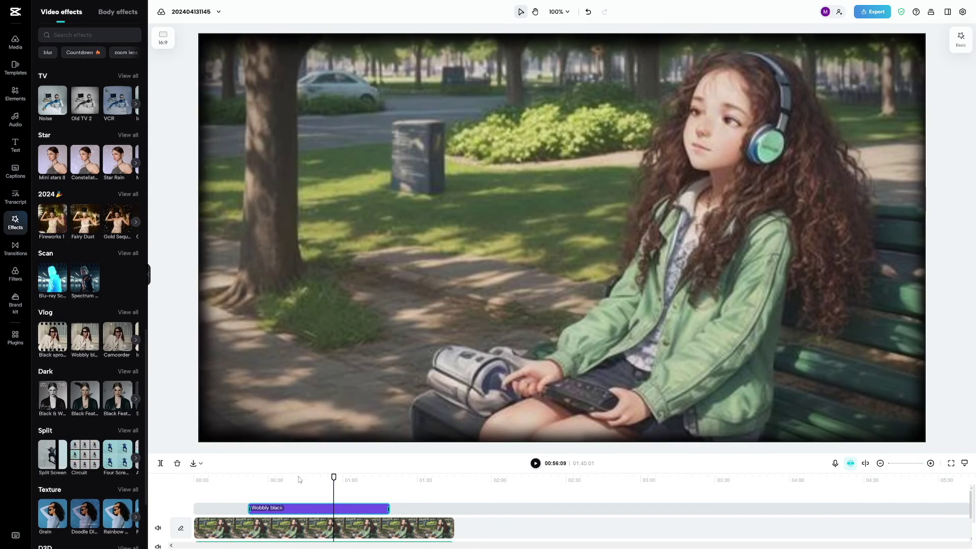
click(279, 480)
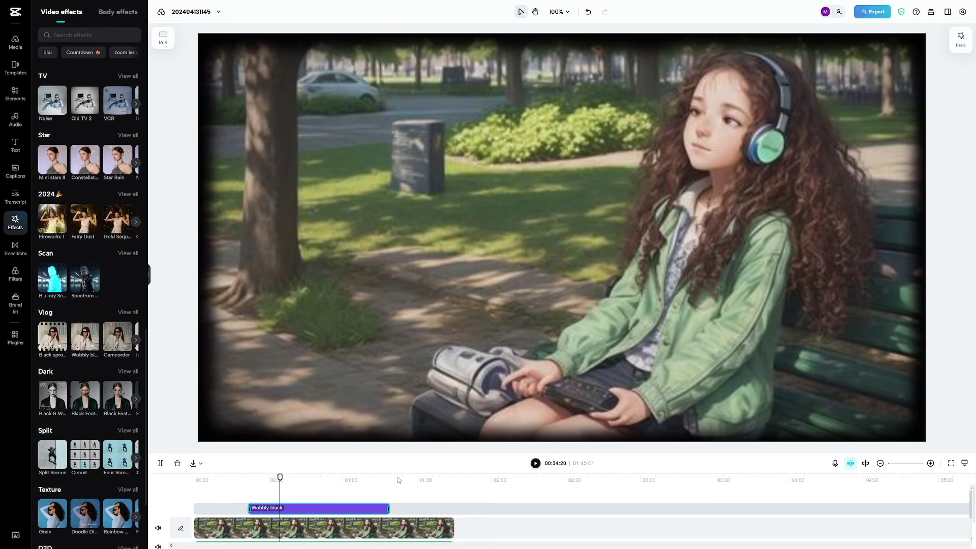
key(space)
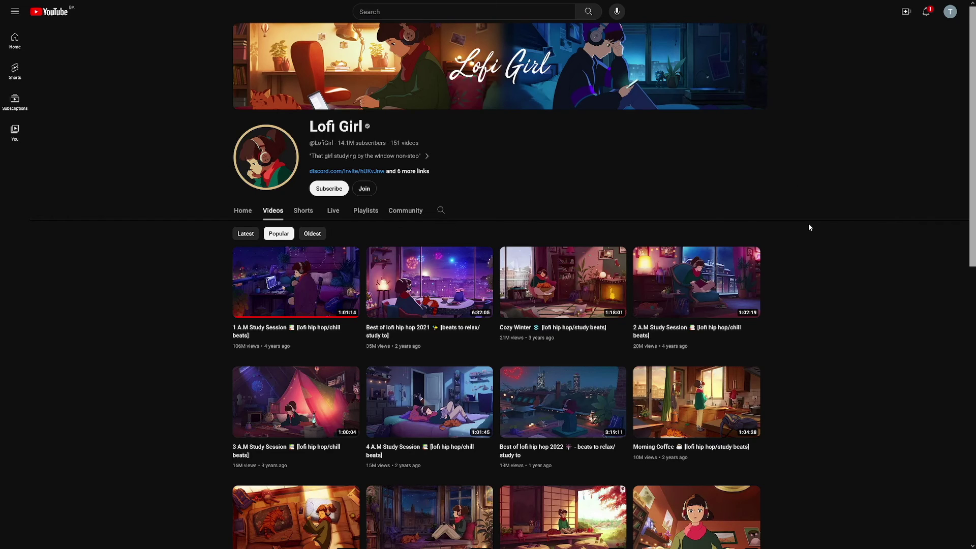
- Switch to the Lofi Girl channel on YouTube and look over its popular videos and live streams
scroll(809, 227, down, 3)
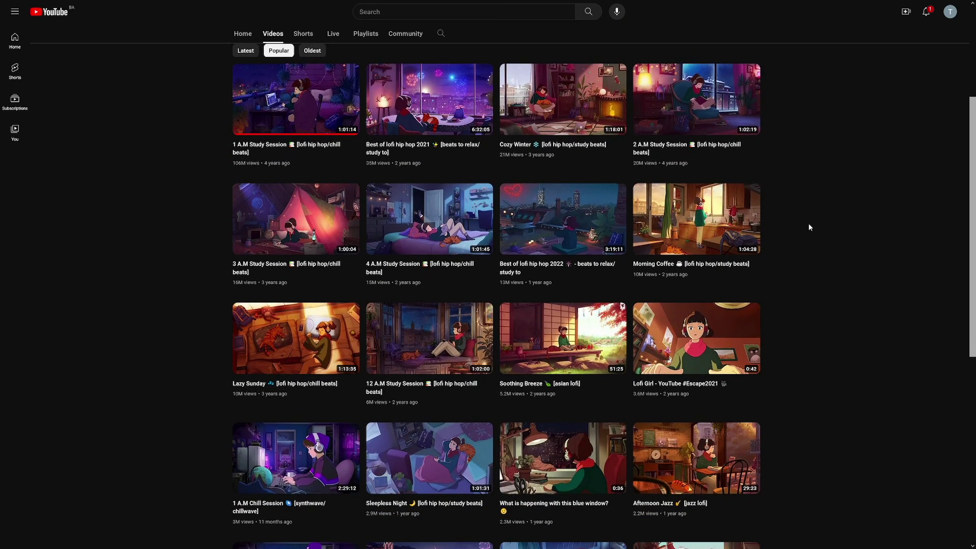
scroll(811, 227, up, 3)
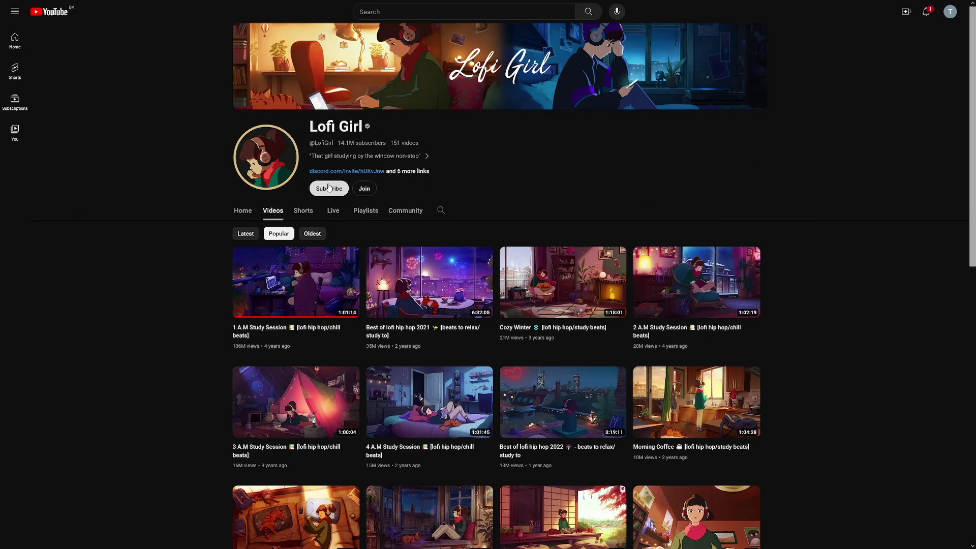
click(333, 211)
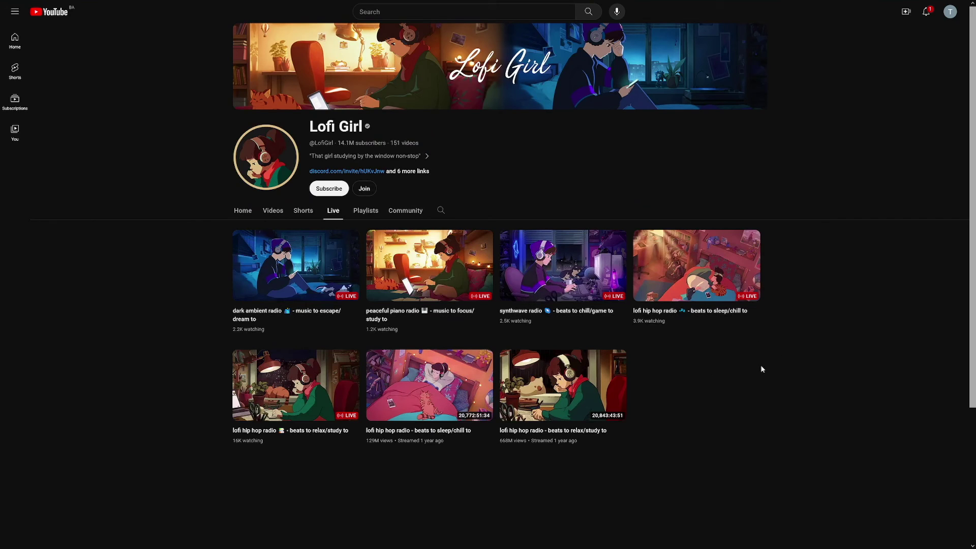
scroll(762, 369, down, 1)
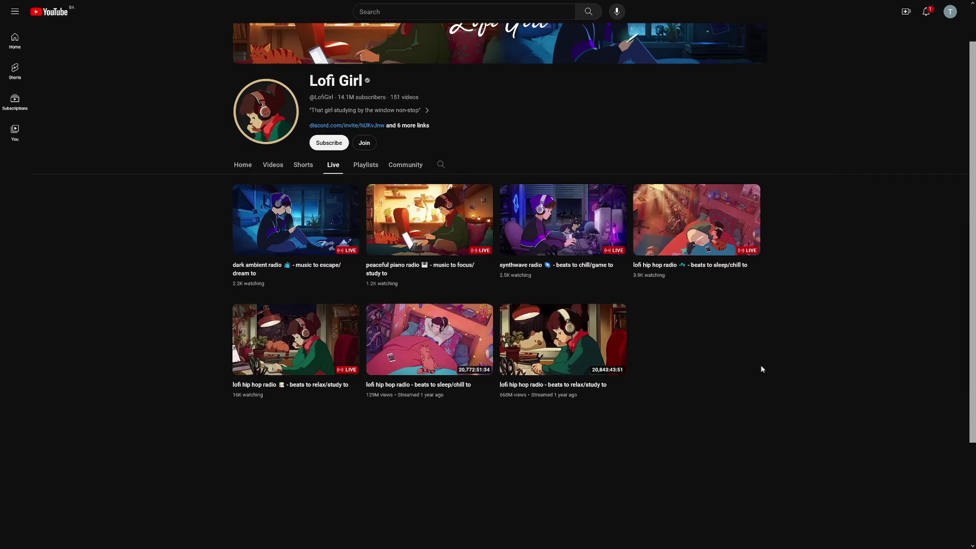
scroll(761, 368, up, 1)
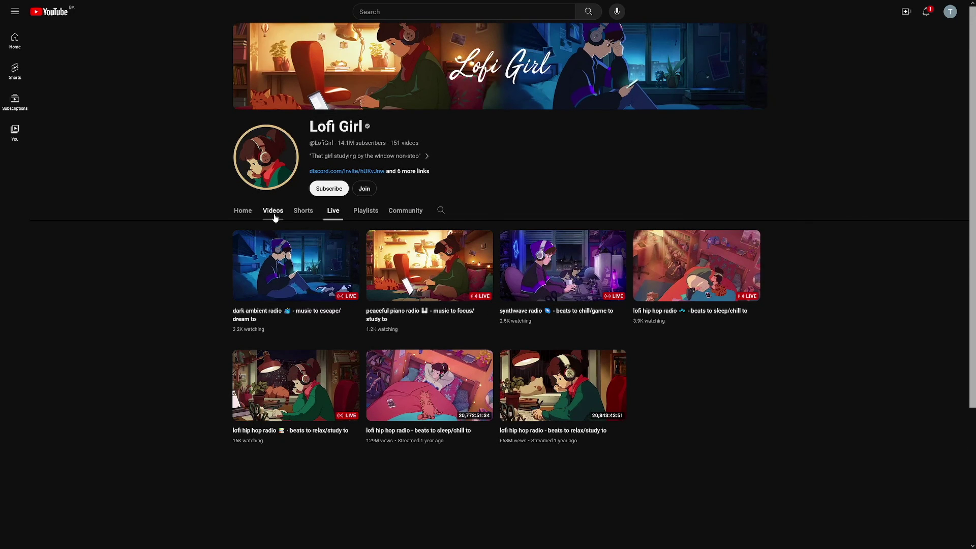
- Return to Lofi Girl's uploaded videos, sort them by Popular and examine their titles, lengths and view counts
click(274, 216)
click(279, 235)
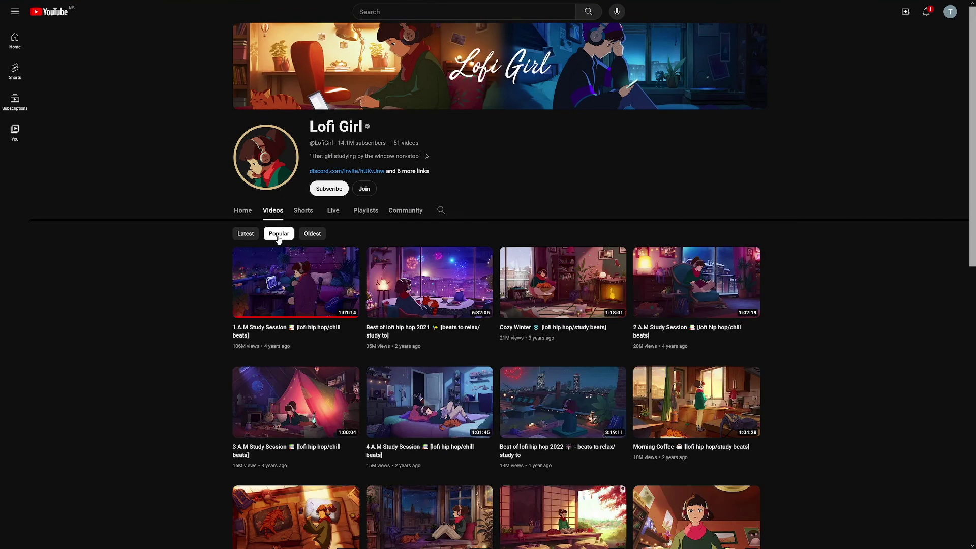
scroll(803, 296, down, 1)
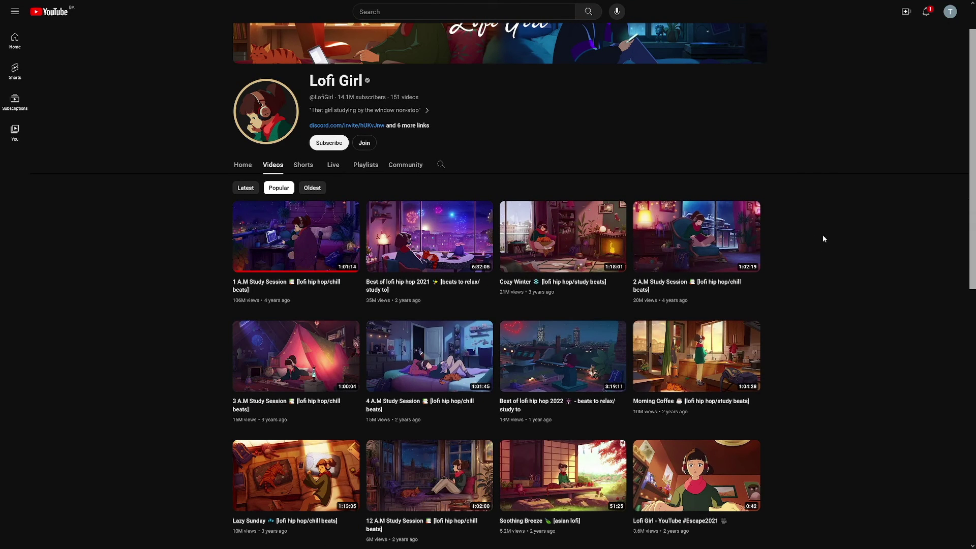
scroll(824, 238, down, 4)
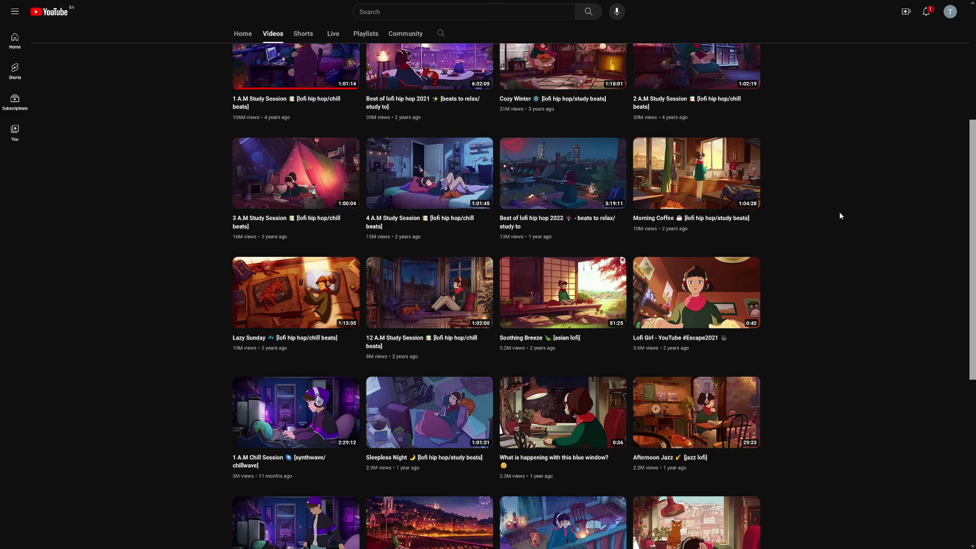
scroll(840, 213, down, 3)
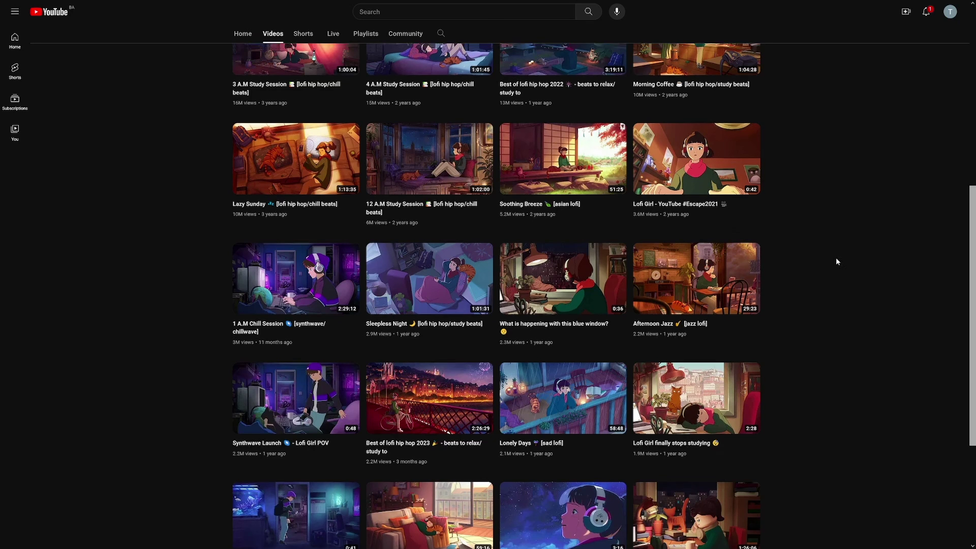
scroll(837, 259, up, 5)
scroll(837, 262, up, 1)
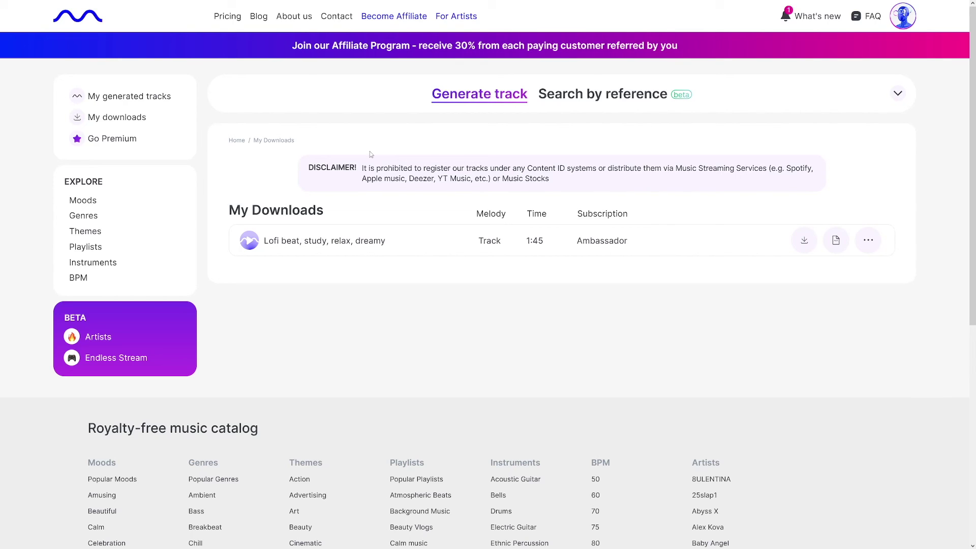
- Switch to Mubert, open its subscription pricing and examine the Creator plan's monthly track allowance
click(233, 20)
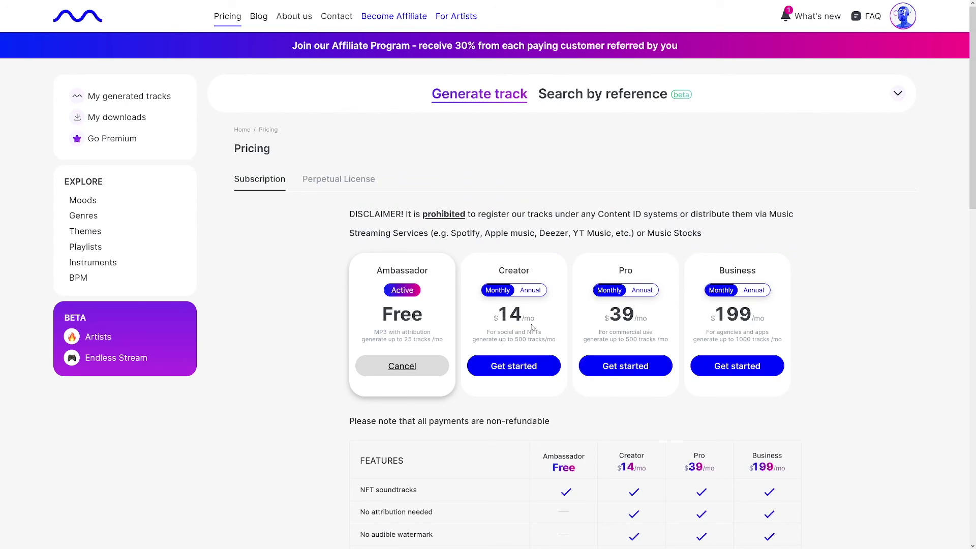
drag(514, 339, 556, 340)
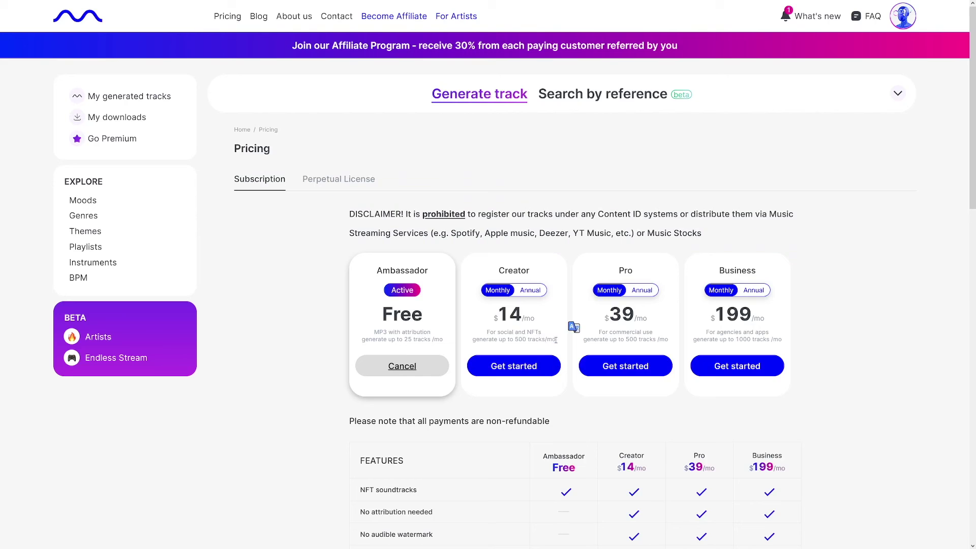